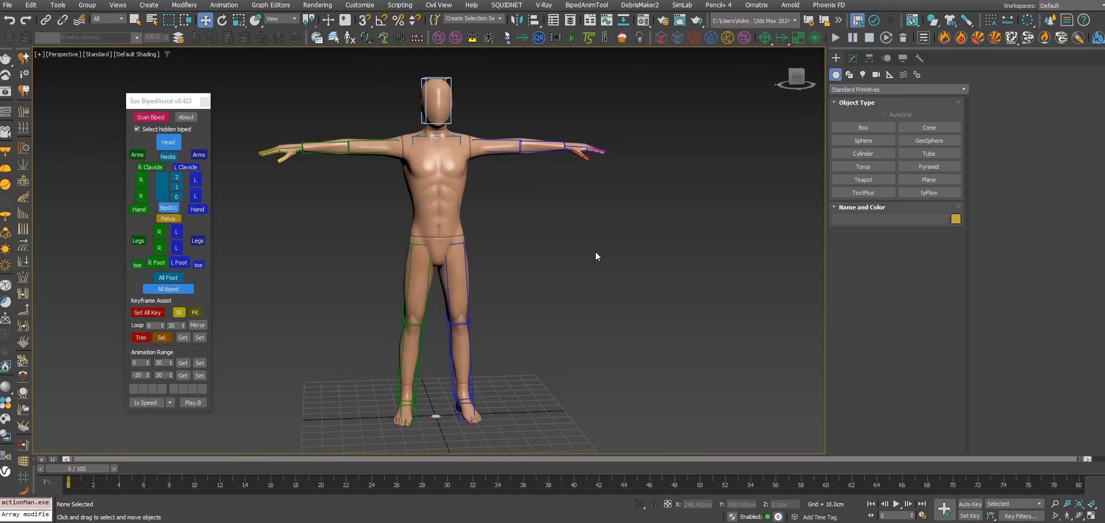
Select the biped's head and display its motion parameters
click(444, 99)
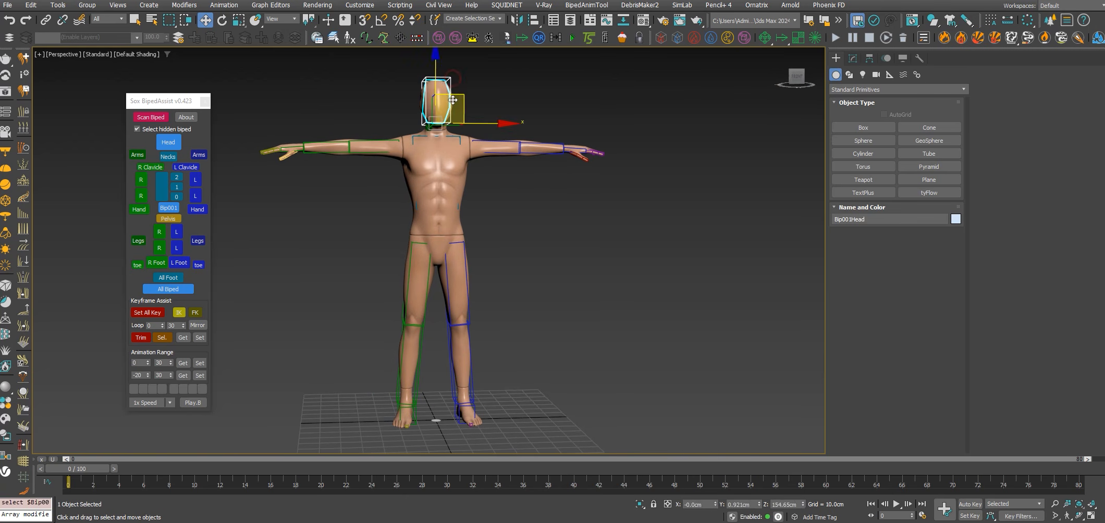
key(e)
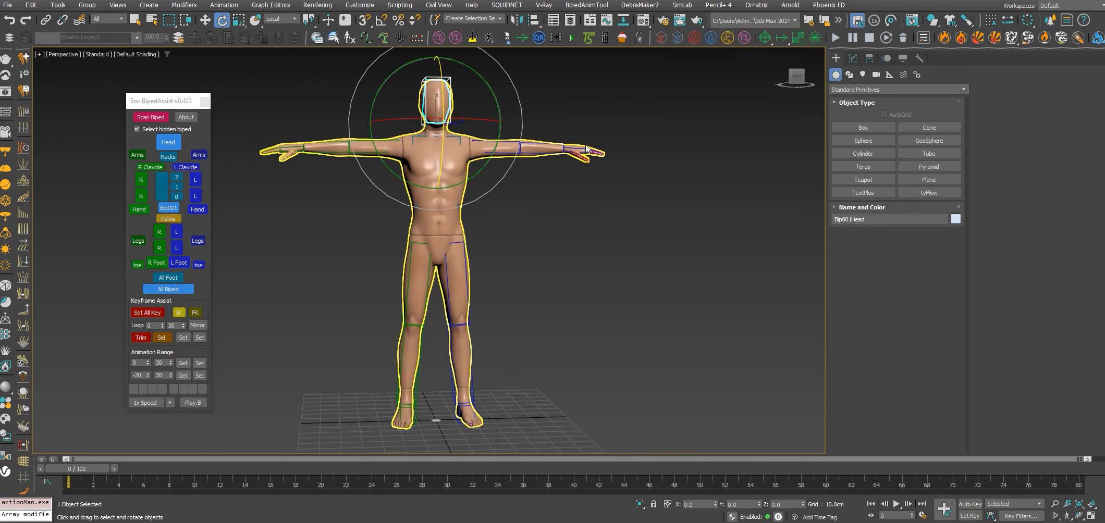
key(w)
click(886, 58)
mouse_move(618, 264)
alt+middle_down()
mouse_move(633, 261)
mouse_move(619, 271)
alt+middle_up()
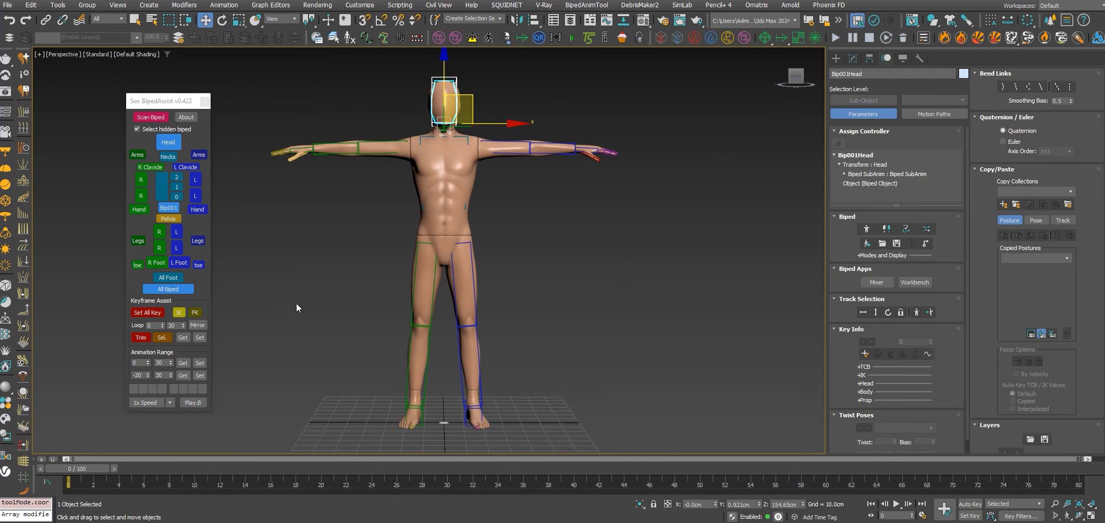
click(7, 6)
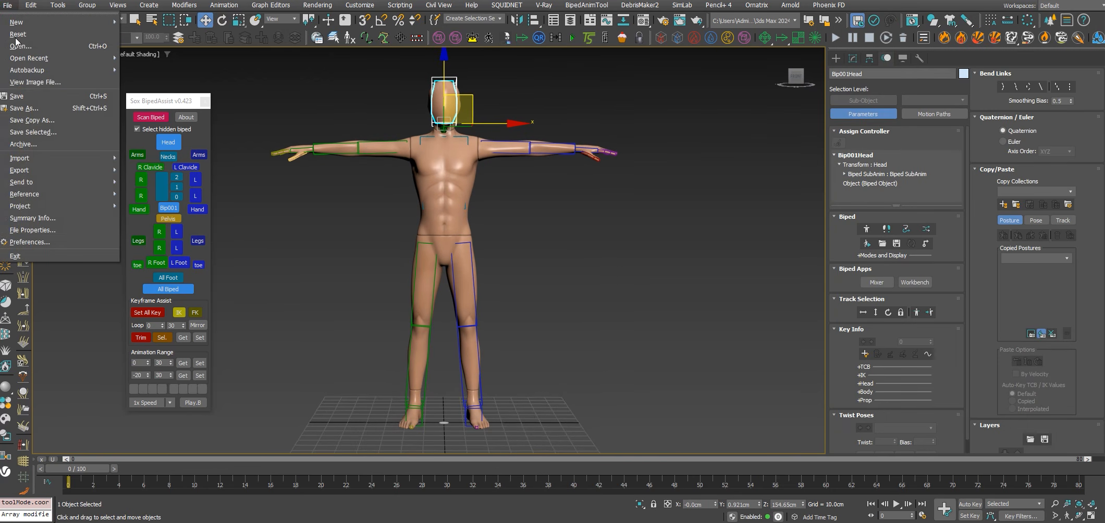
mouse_move(47, 172)
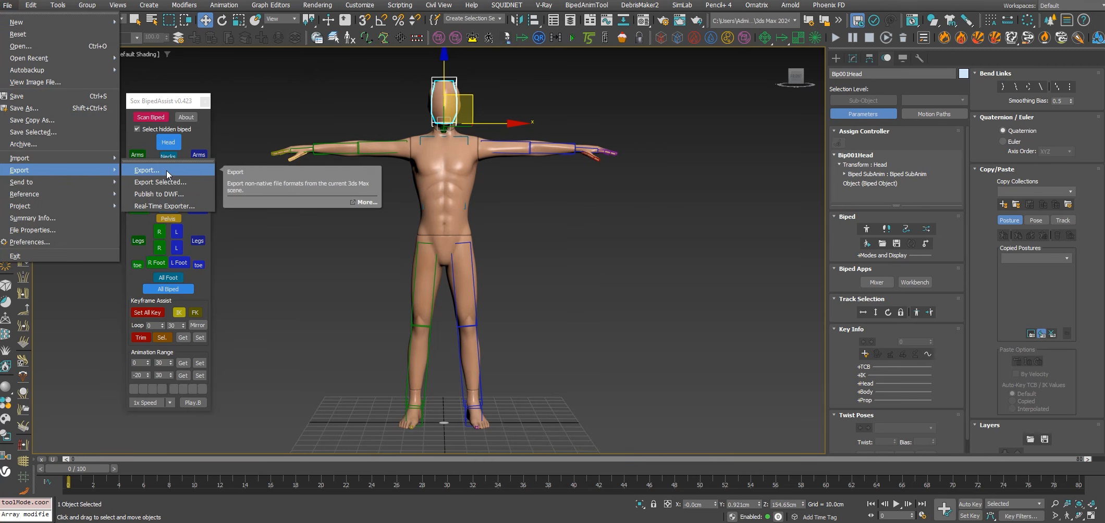
key(Escape)
Select the whole character with its biped and export the selection as the FBX file CascadeurBiped with animation excluded
key(ctrl+a)
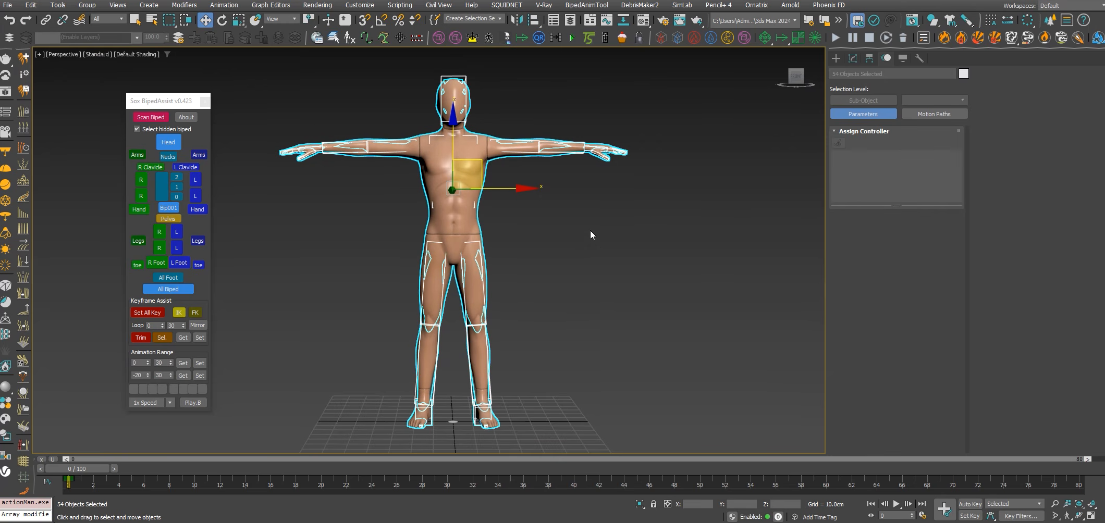
click(8, 7)
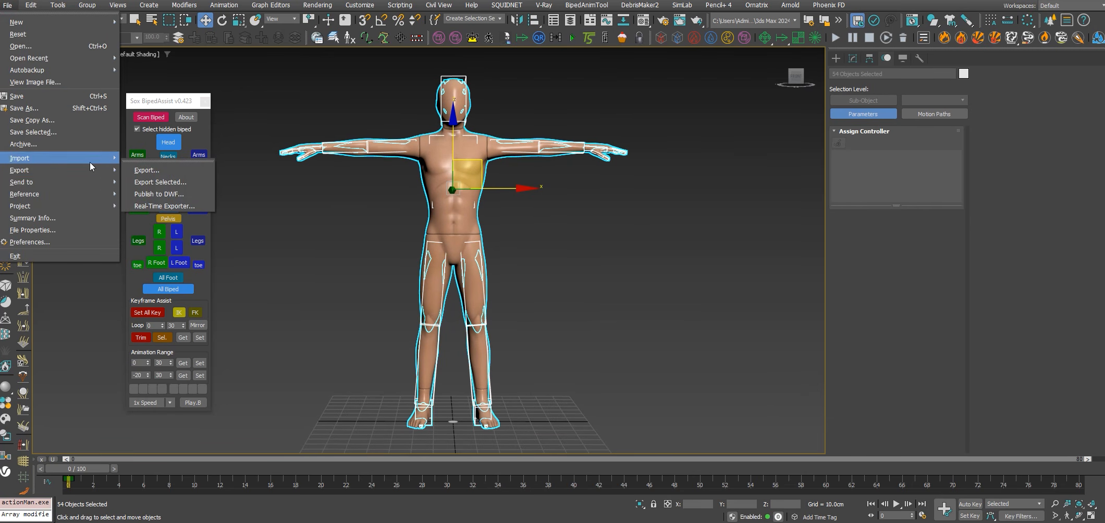
click(154, 183)
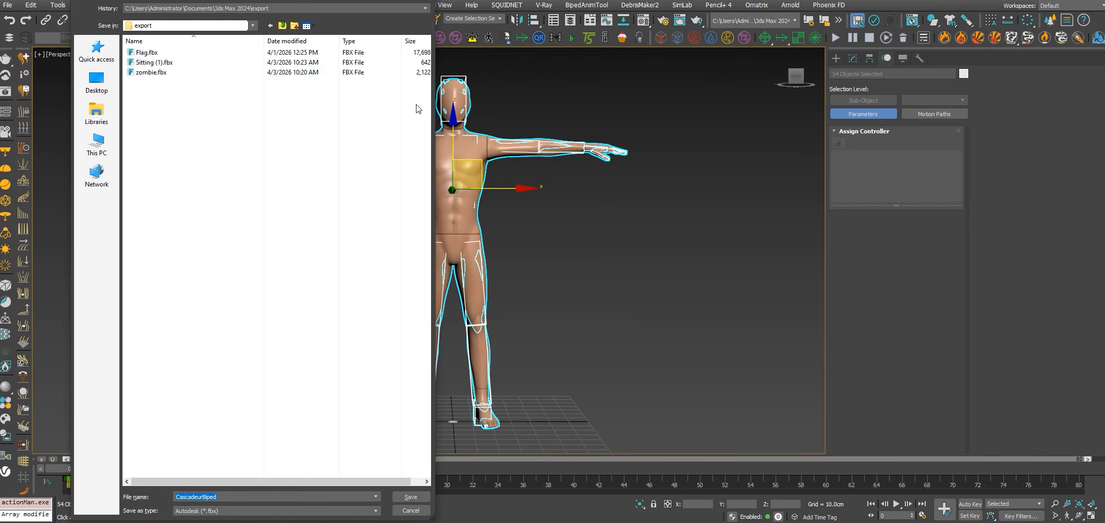
key(Return)
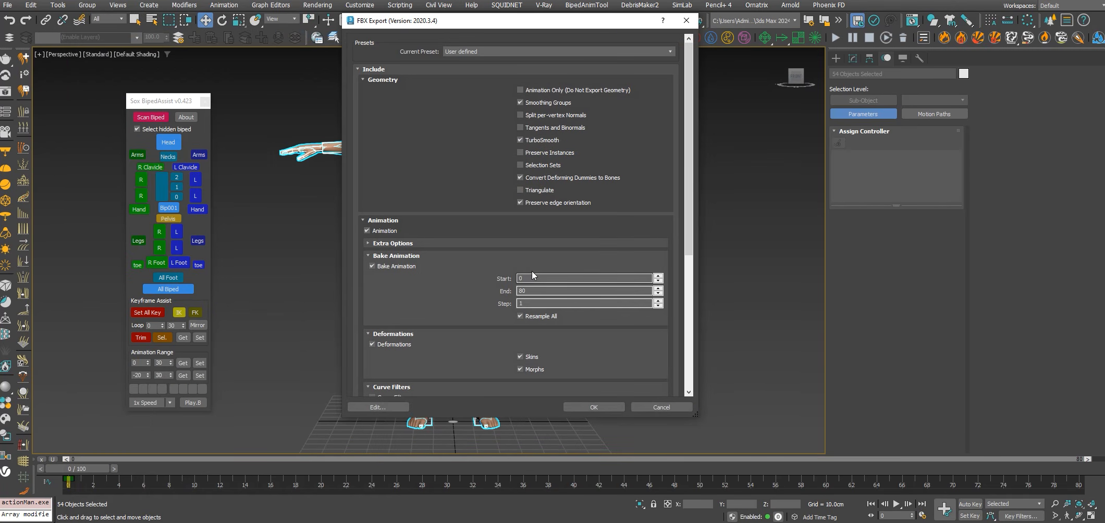
click(377, 232)
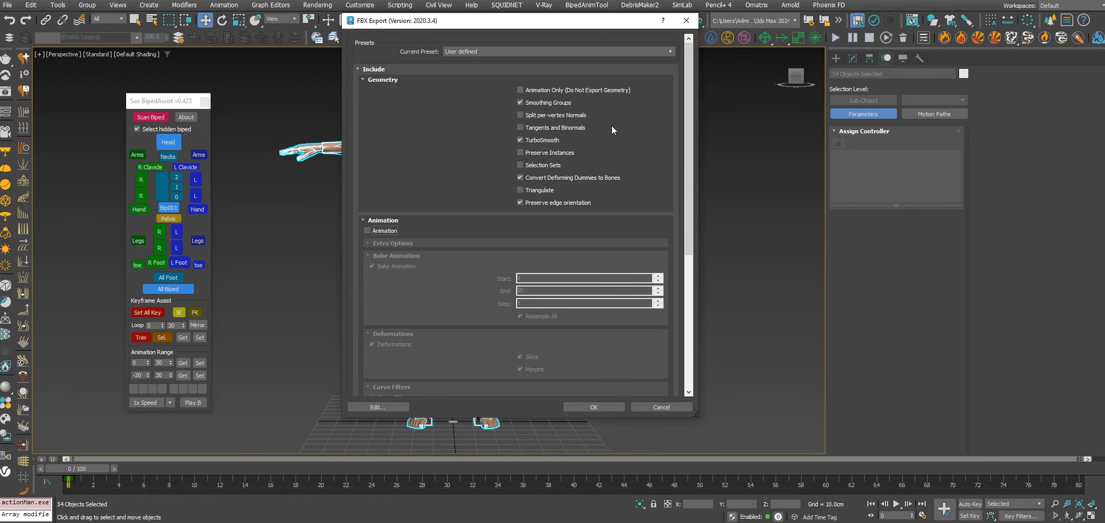
click(594, 407)
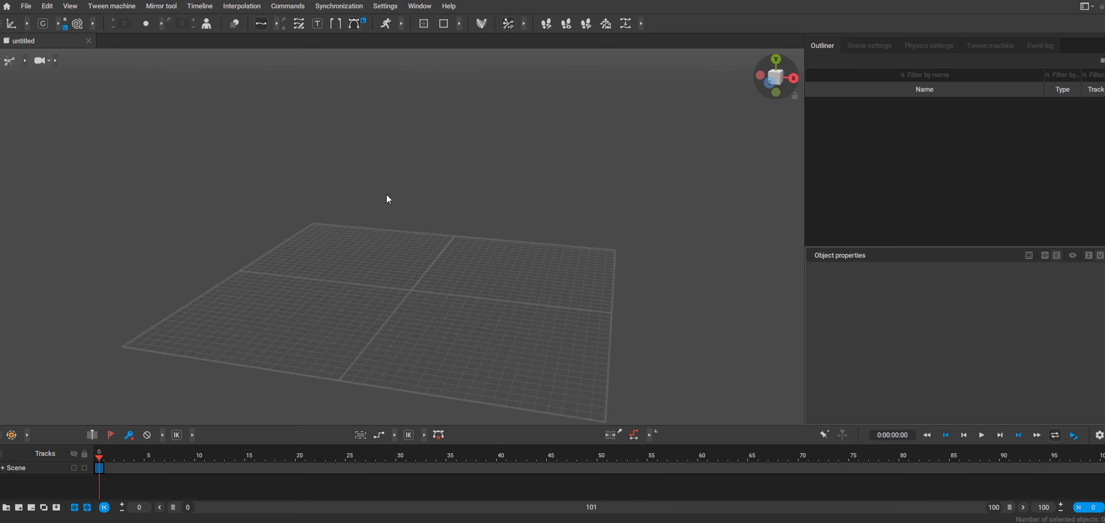
Switch to Cascadeur and import CascadeurBiped.fbx using the Model preset
click(26, 7)
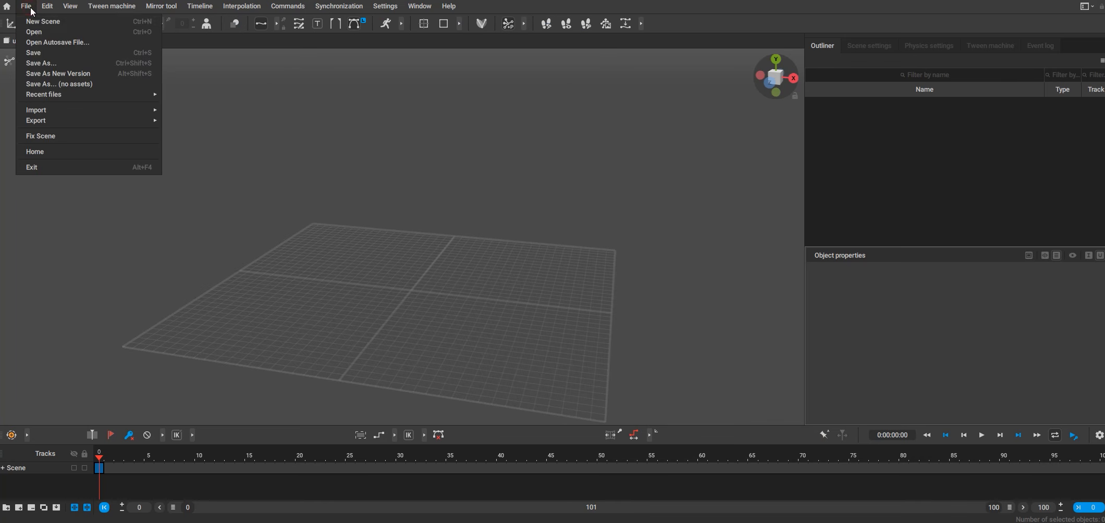
mouse_move(81, 115)
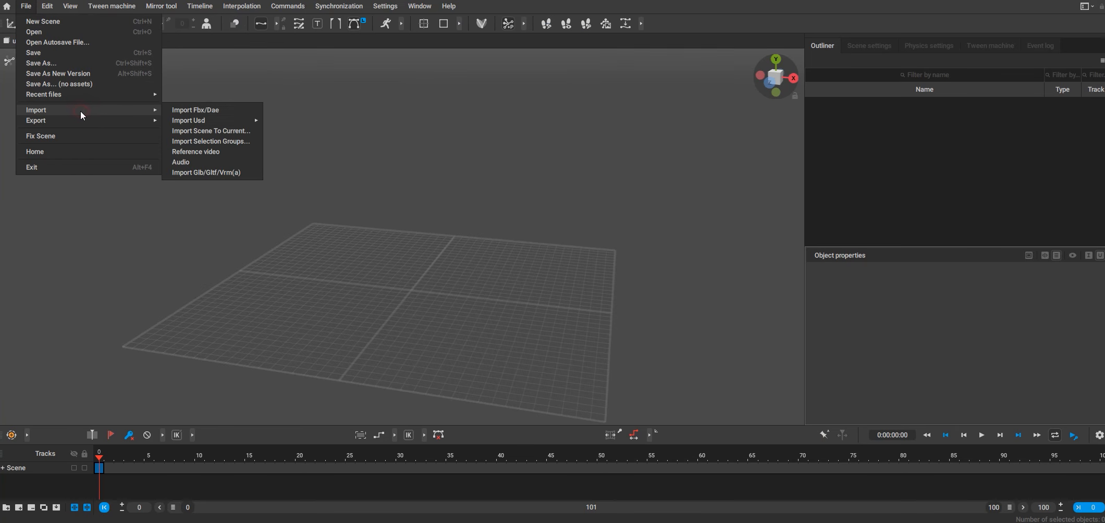
click(218, 111)
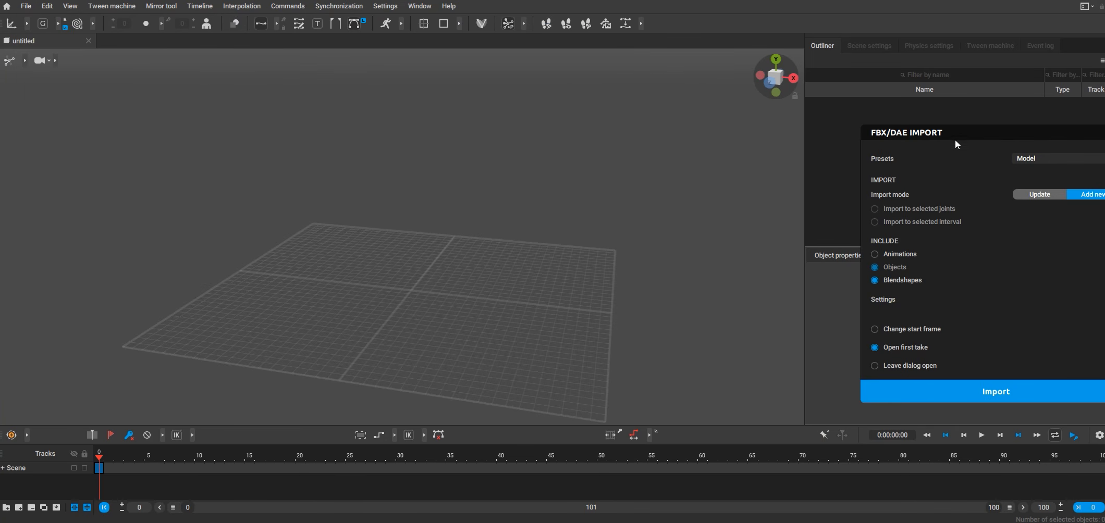
click(599, 109)
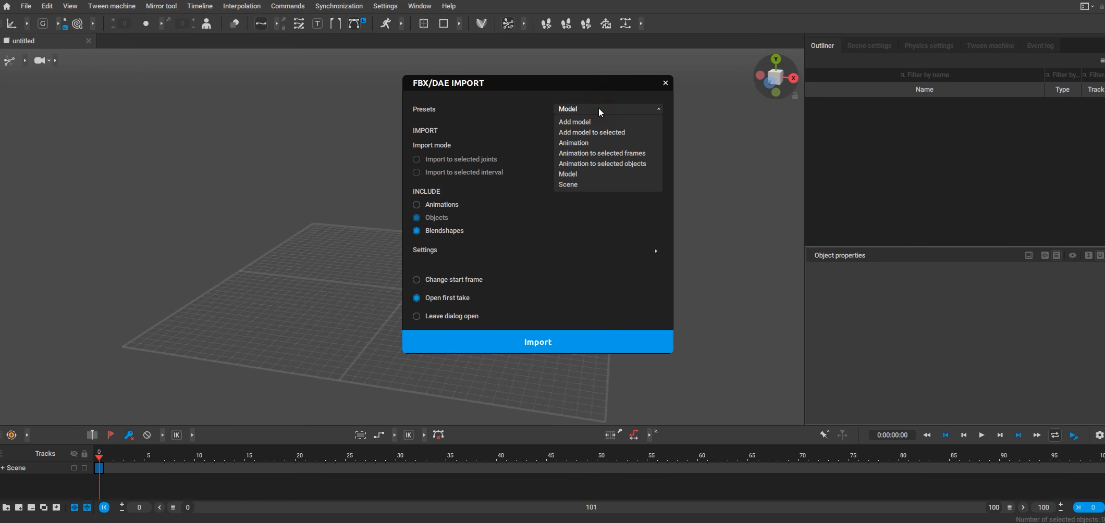
click(584, 174)
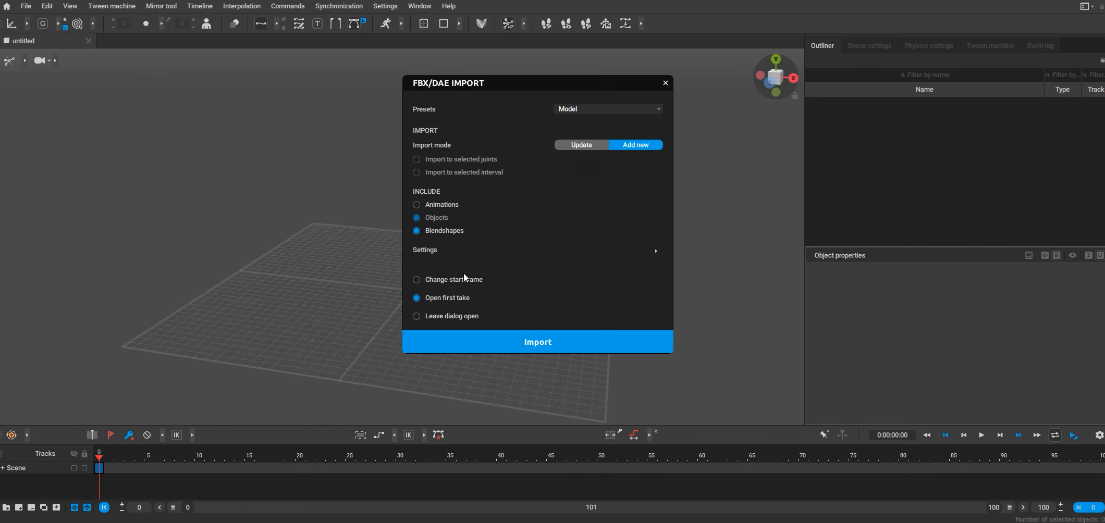
click(538, 342)
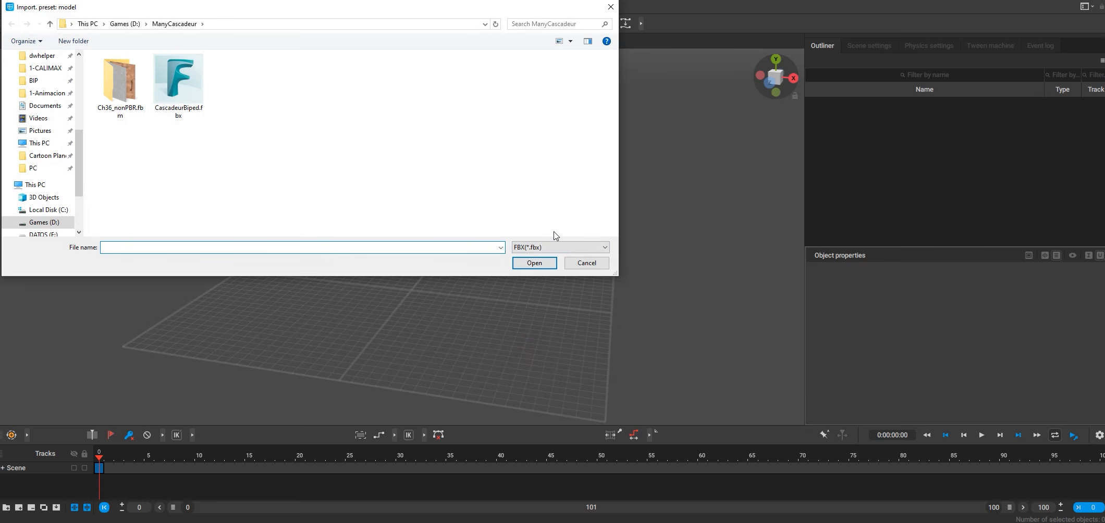
double_click(180, 89)
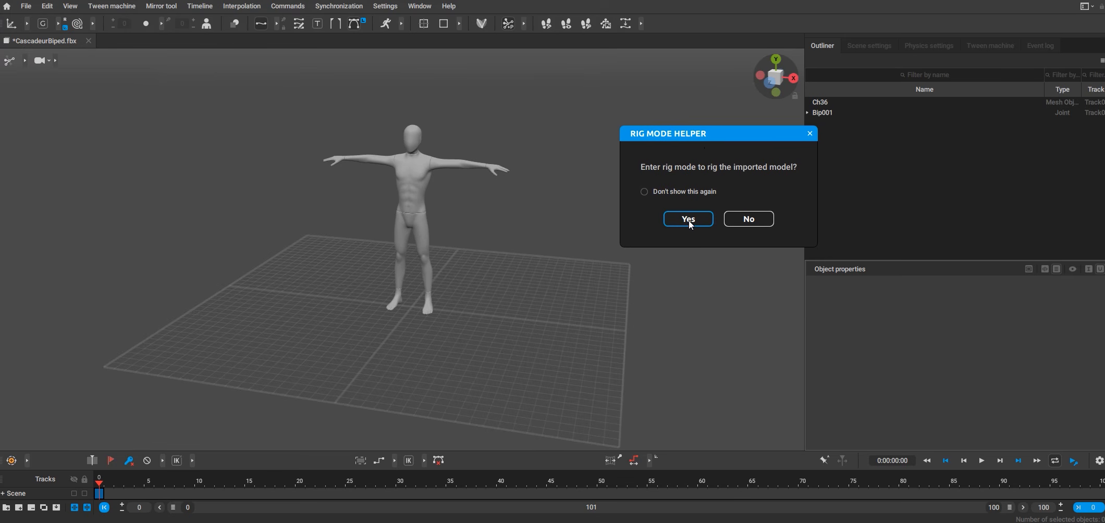
Enter rig mode for the imported model and launch the quick rigging tool
click(686, 220)
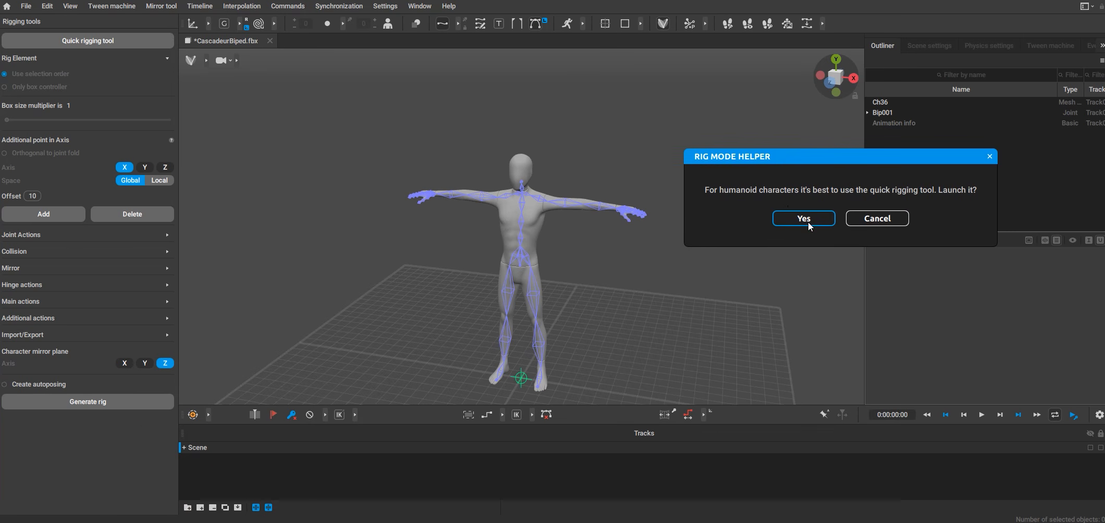
click(808, 219)
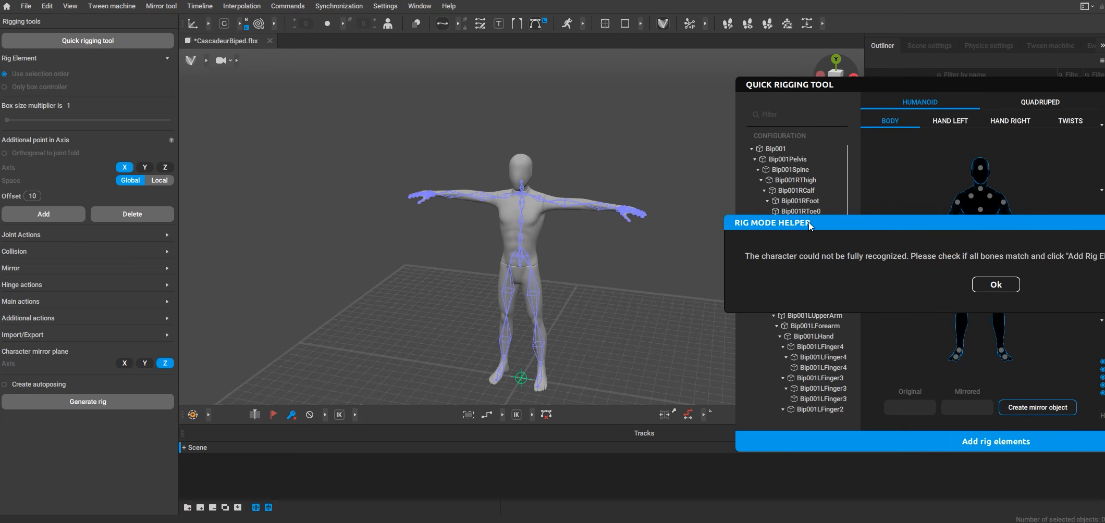
click(996, 284)
drag(960, 84, 833, 44)
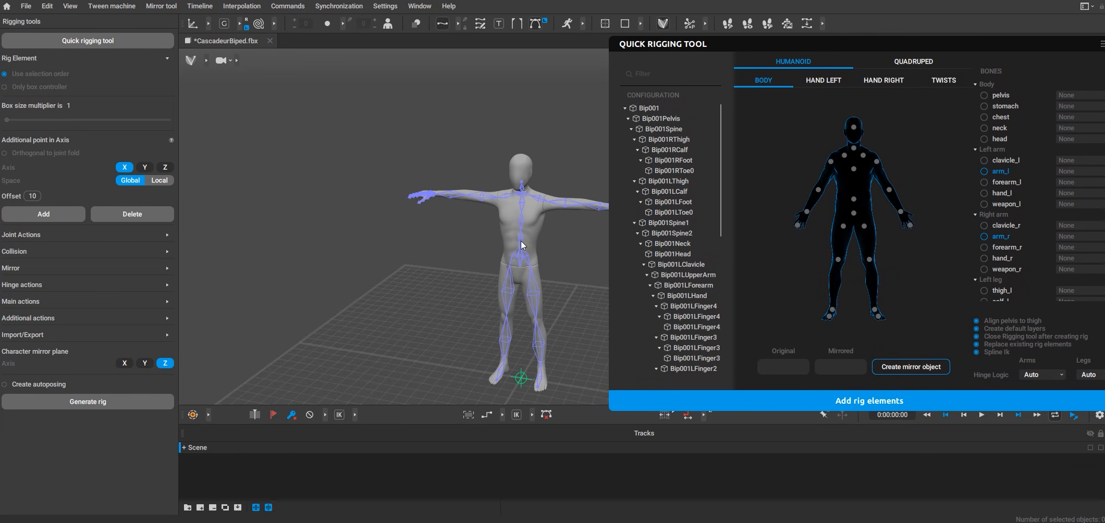
Assign the root joint Bip001 to the pelvis in the humanoid body configuration
alt+middle_drag(535, 251, 442, 206)
alt+drag(442, 205, 466, 231)
alt+right_drag(466, 232, 489, 233)
drag(894, 42, 866, 36)
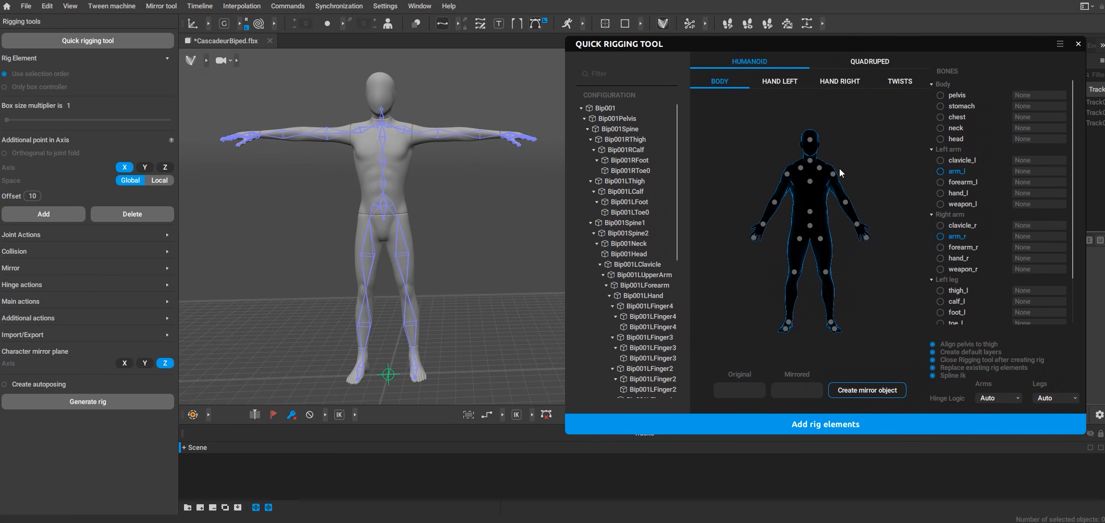
click(605, 109)
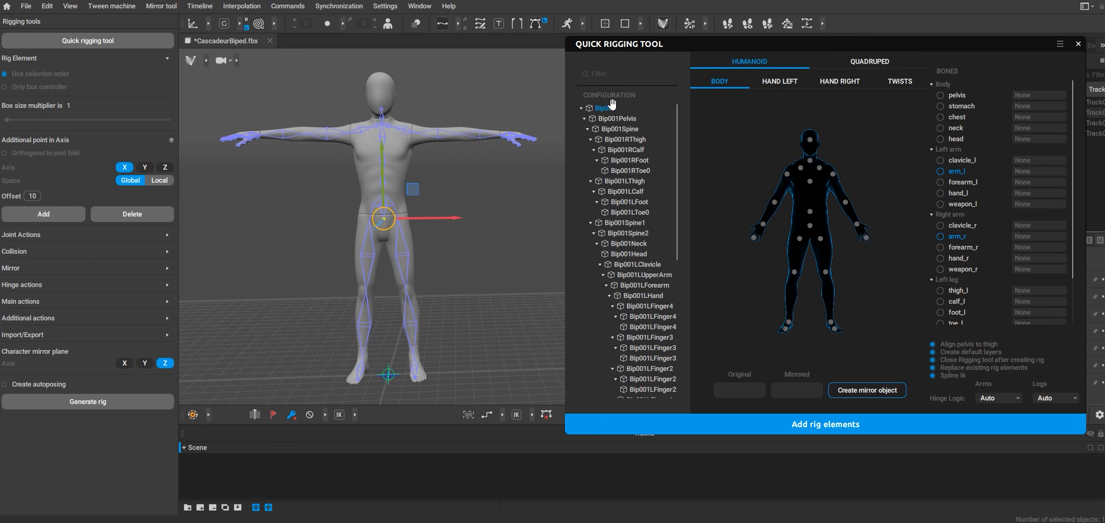
alt+right_drag(538, 235, 498, 226)
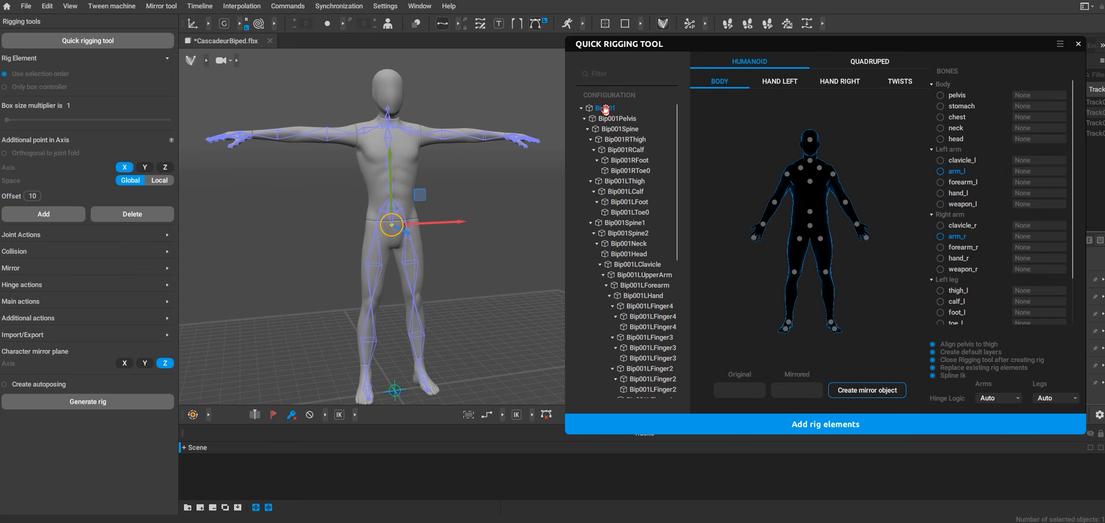
drag(605, 108, 811, 225)
Assign the Bip001Spine joint to the stomach
click(619, 126)
click(619, 119)
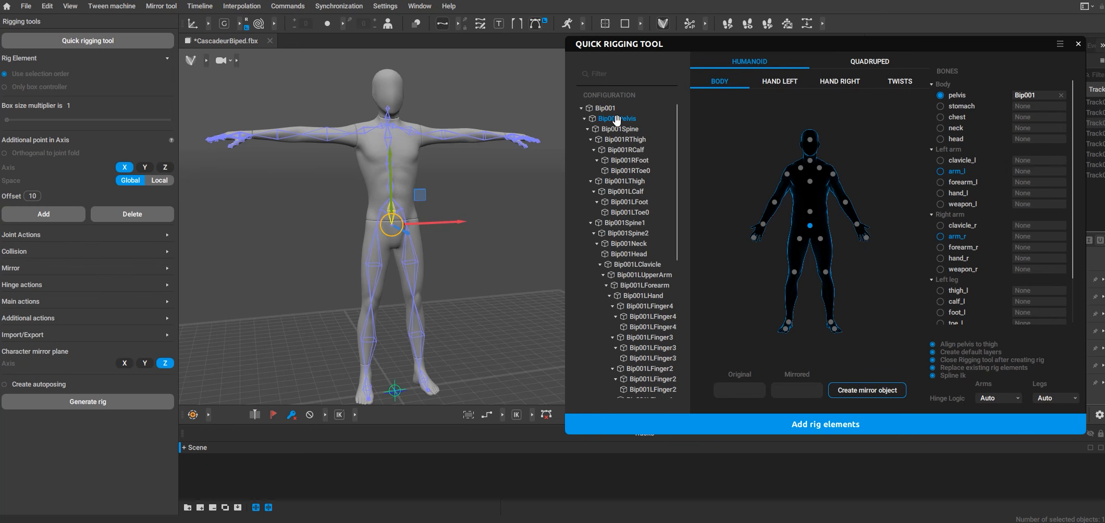
click(619, 128)
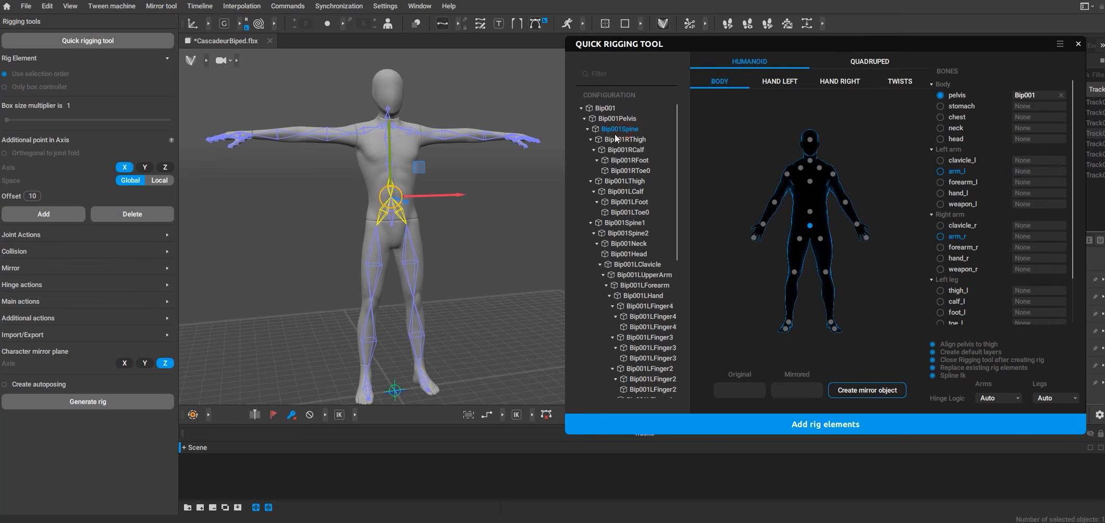
click(810, 212)
Assign Bip001RThigh, Bip001RCalf, Bip001RFoot and Bip001RToe0 to the matching right leg points of the body diagram
click(625, 140)
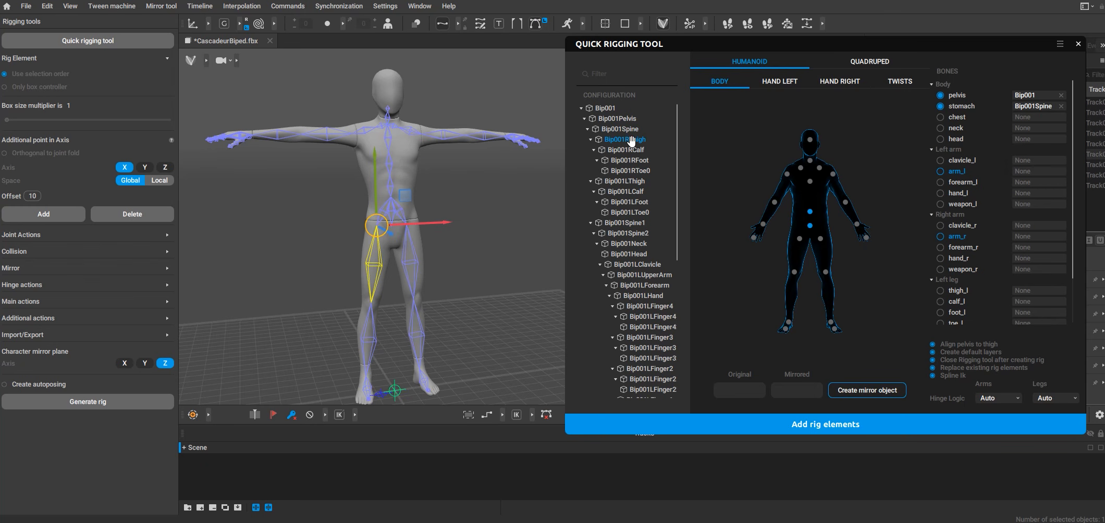
drag(796, 266, 803, 244)
click(625, 149)
drag(626, 149, 793, 272)
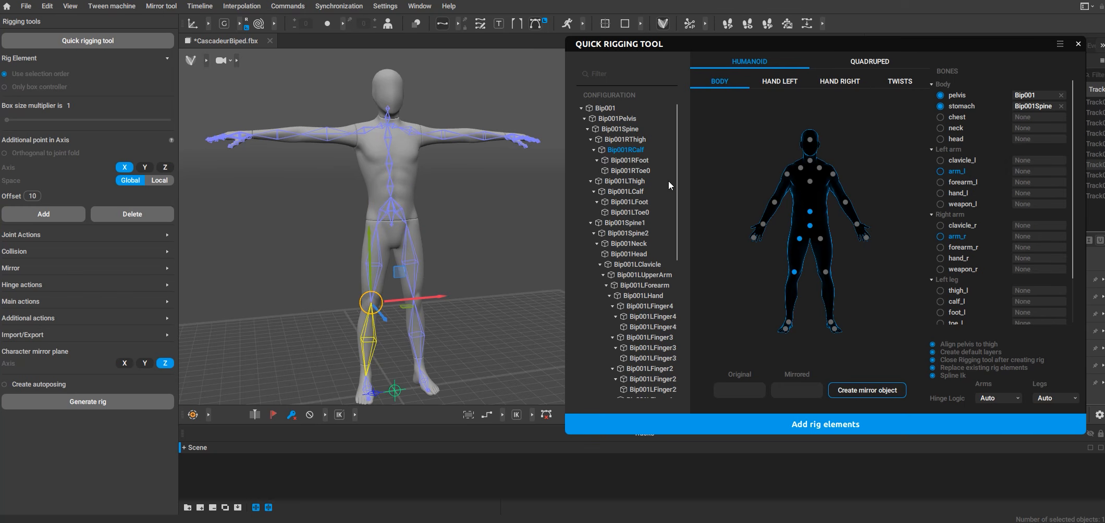
click(629, 160)
drag(629, 160, 788, 328)
click(645, 171)
drag(645, 171, 787, 330)
click(630, 181)
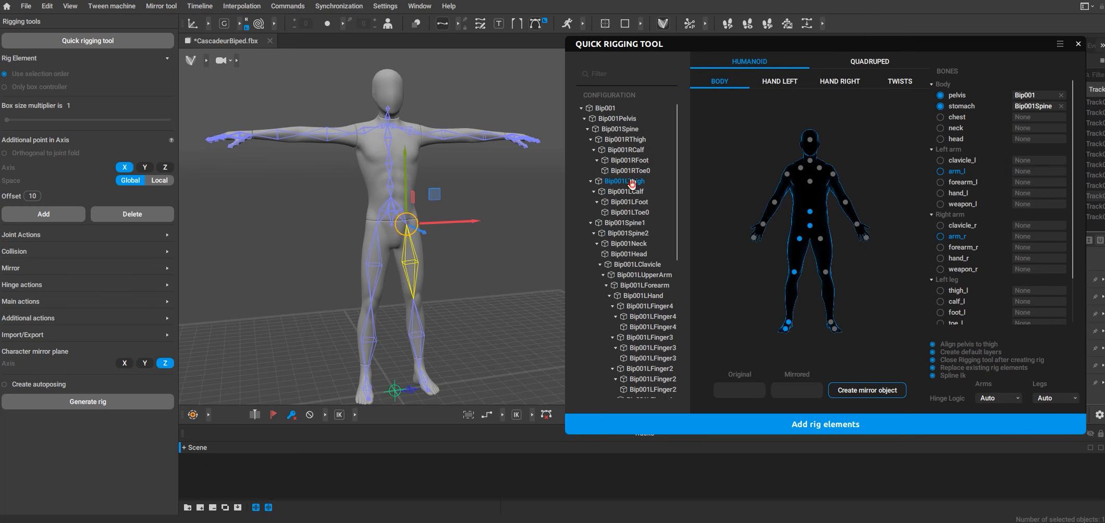
click(631, 191)
click(634, 202)
click(637, 212)
Assign Bip001Spine1 to the stomach, Bip001Spine2 to the chest, Bip001Neck to the neck and Bip001Head to the head
drag(638, 223, 811, 214)
drag(645, 233, 812, 182)
drag(628, 243, 809, 162)
drag(639, 254, 810, 140)
Assign Bip001RClavicle, Bip001RUpperArm, Bip001RForearm and Bip001RHand to the matching right arm points of the body diagram
drag(636, 264, 645, 264)
scroll(649, 286, down, 8)
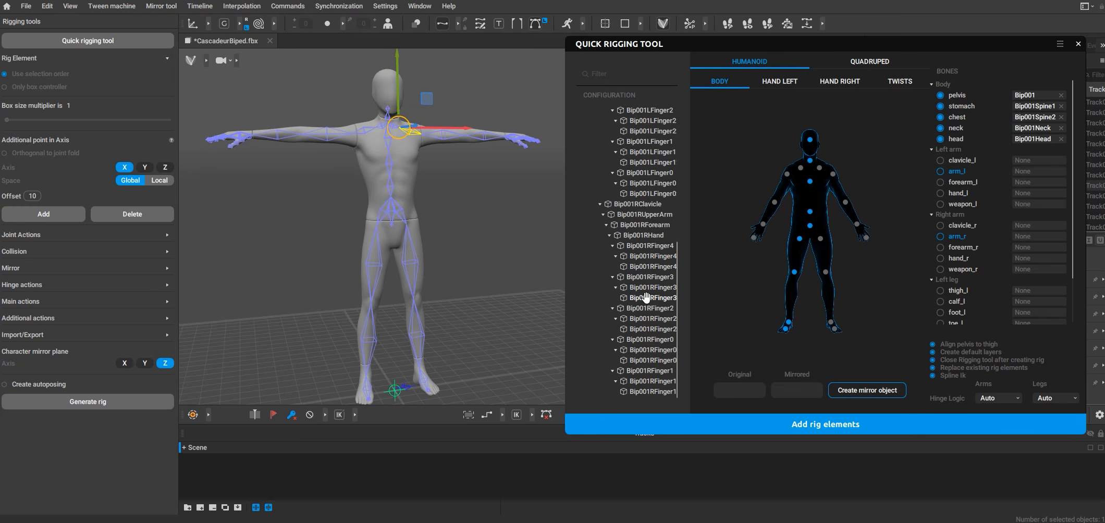
click(646, 207)
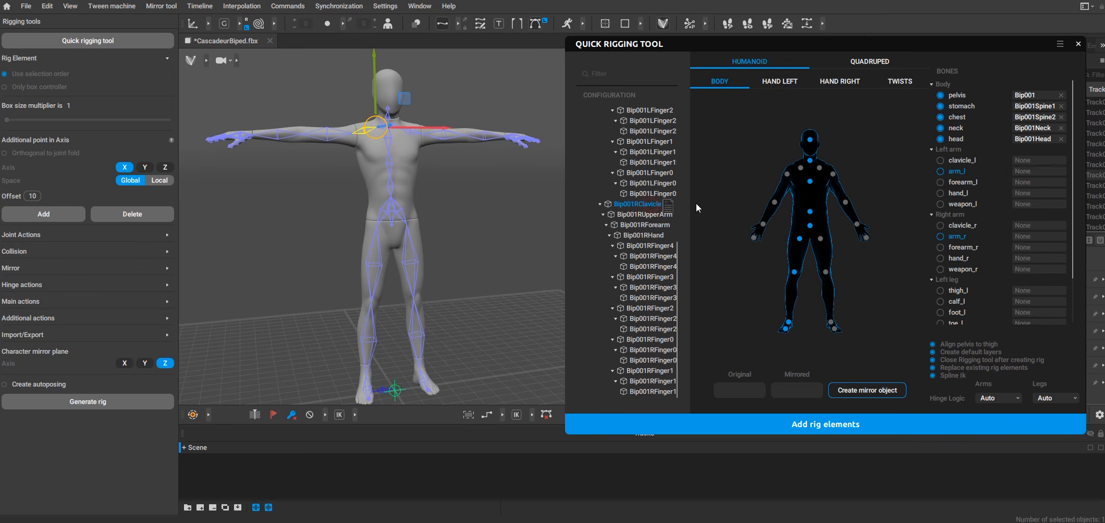
click(801, 169)
drag(644, 215, 785, 177)
drag(656, 225, 763, 228)
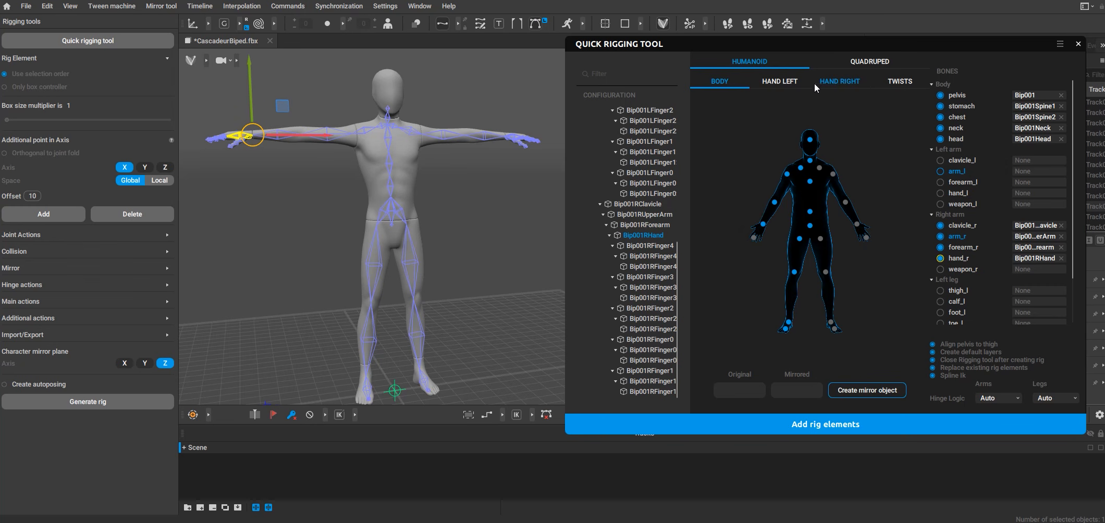
Assign Bip001RFinger4, Bip001RFinger41 and Bip001RFinger42 to the three pinky points of the right hand diagram, from base to tip
click(840, 82)
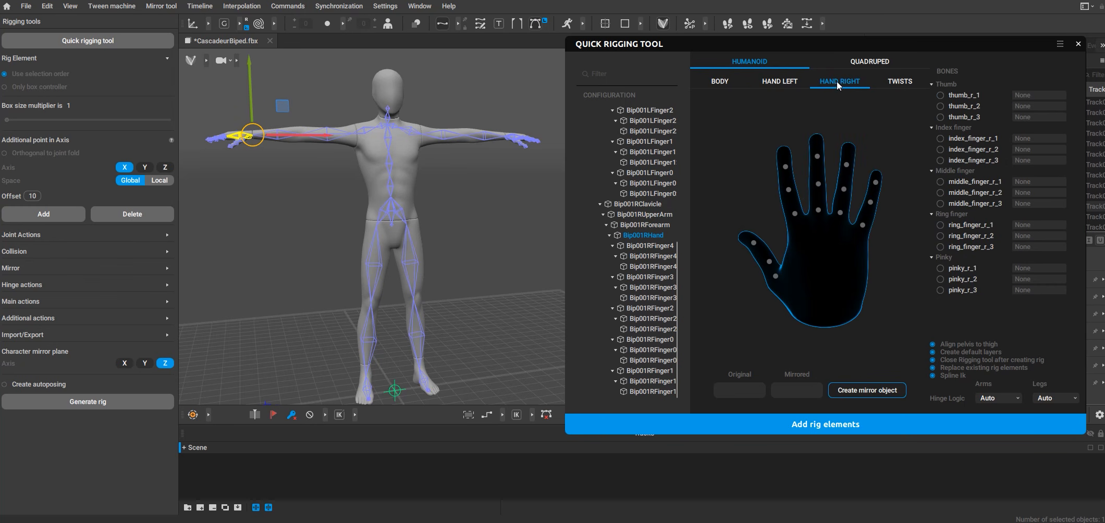
click(715, 82)
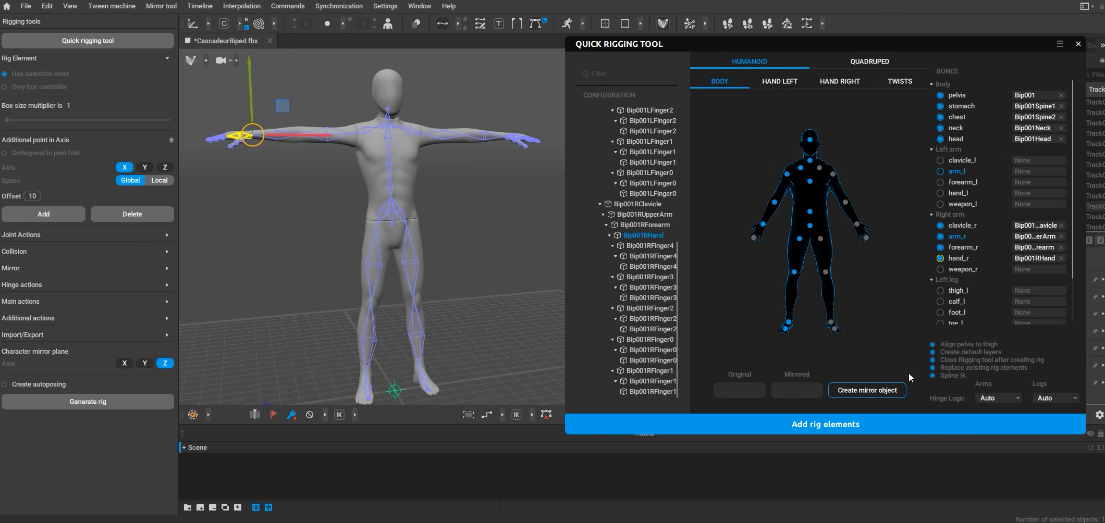
click(835, 81)
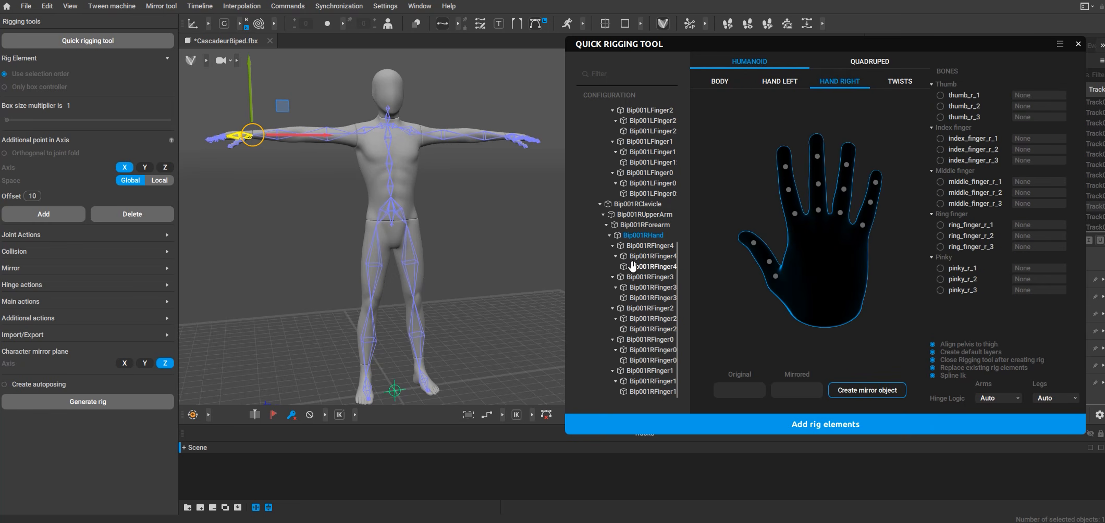
click(658, 245)
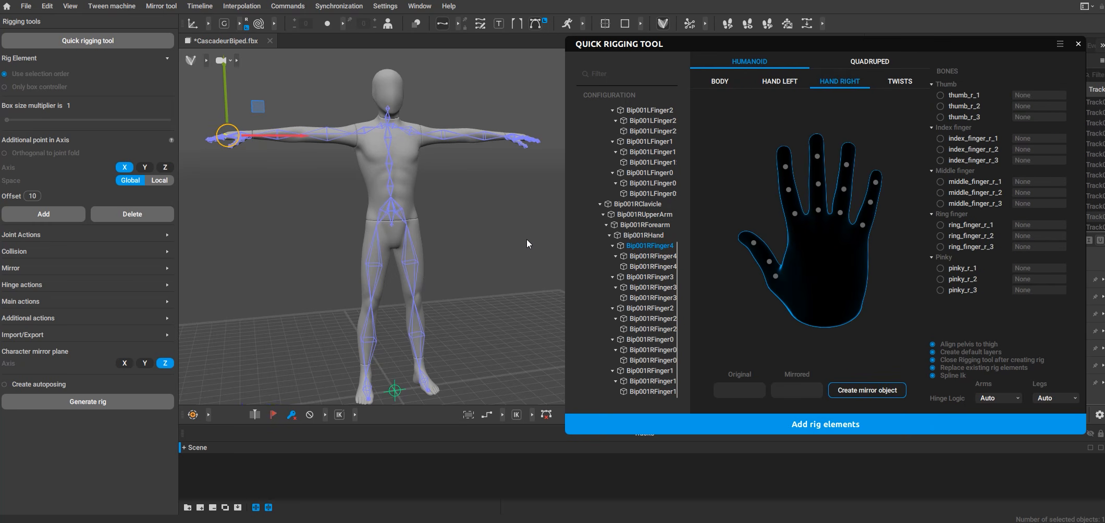
alt+drag(501, 259, 463, 251)
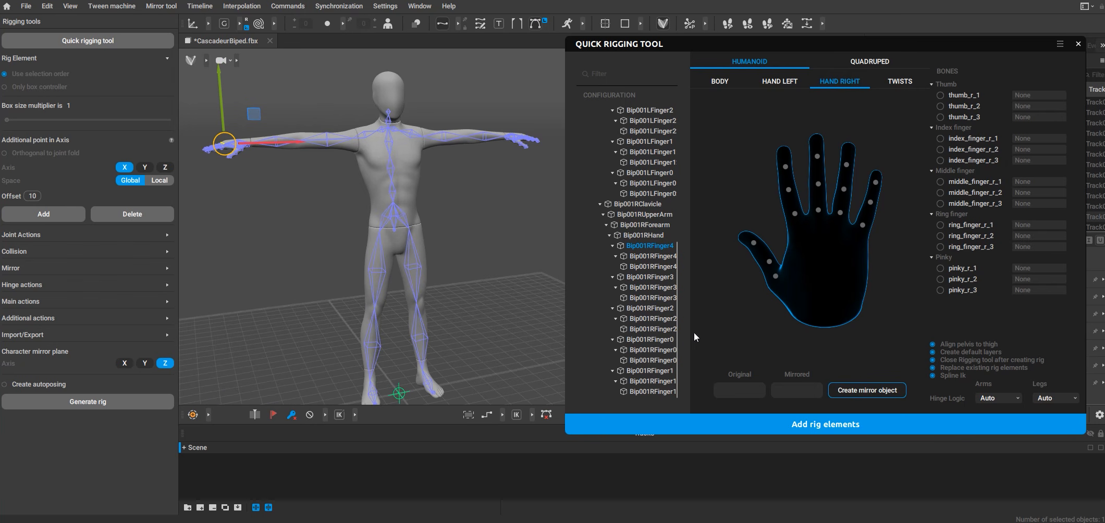
drag(734, 43, 722, 14)
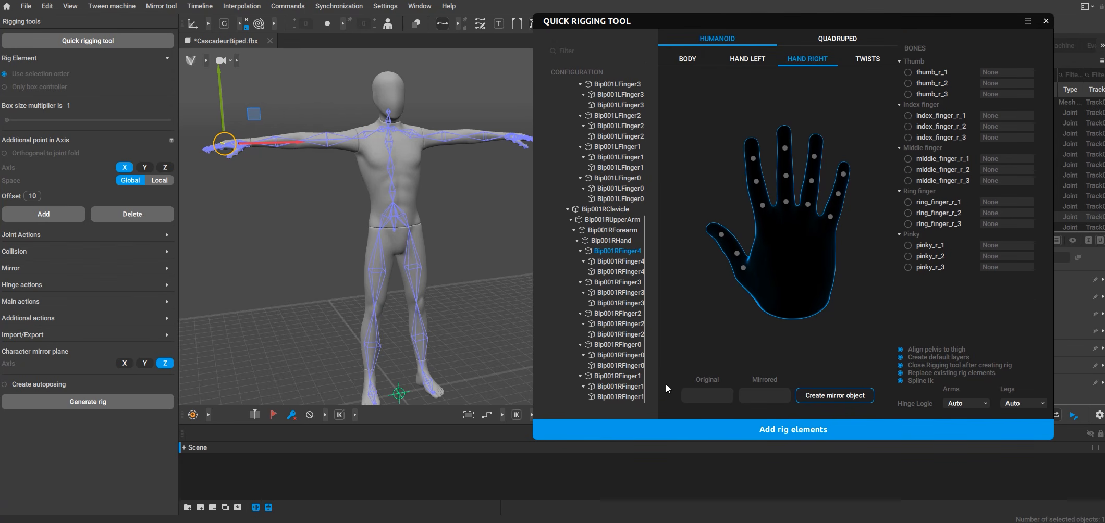
drag(755, 439, 755, 481)
click(610, 311)
click(613, 303)
alt+drag(326, 208, 465, 250)
drag(633, 292, 838, 215)
drag(595, 313, 843, 196)
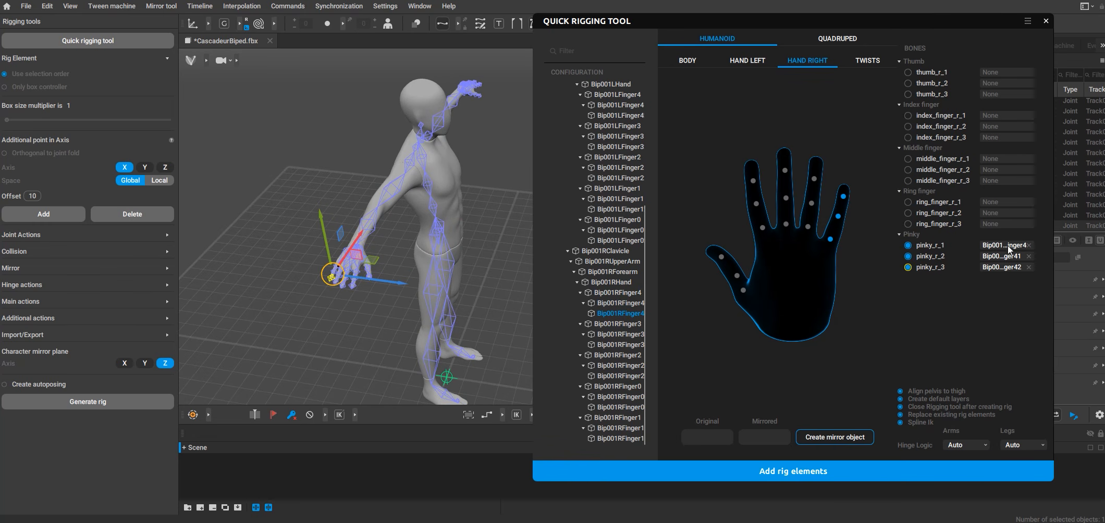
Resize and reposition the Quick Rigging Tool window so it sits beside the character without covering it
drag(1053, 258, 1092, 259)
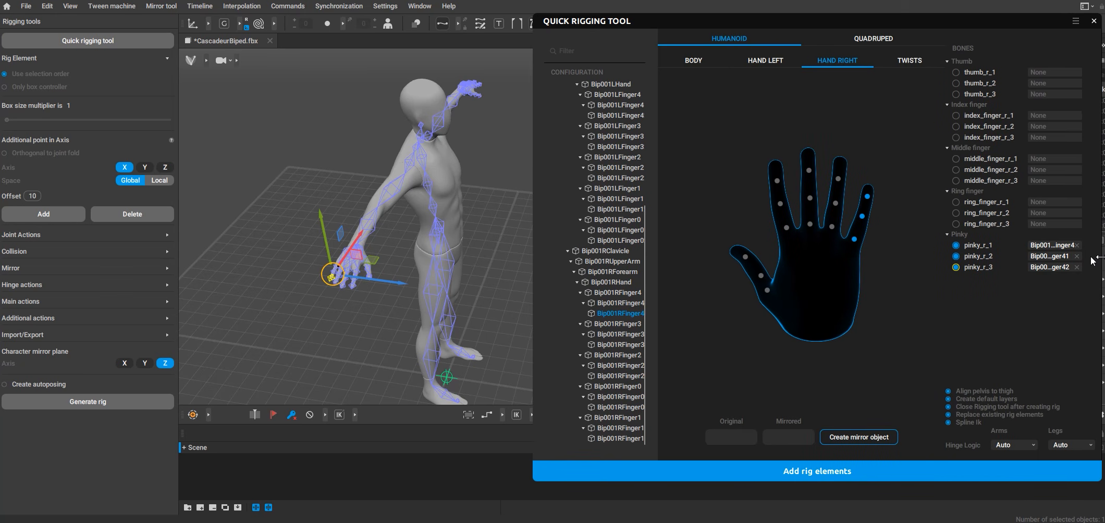
drag(531, 181, 453, 207)
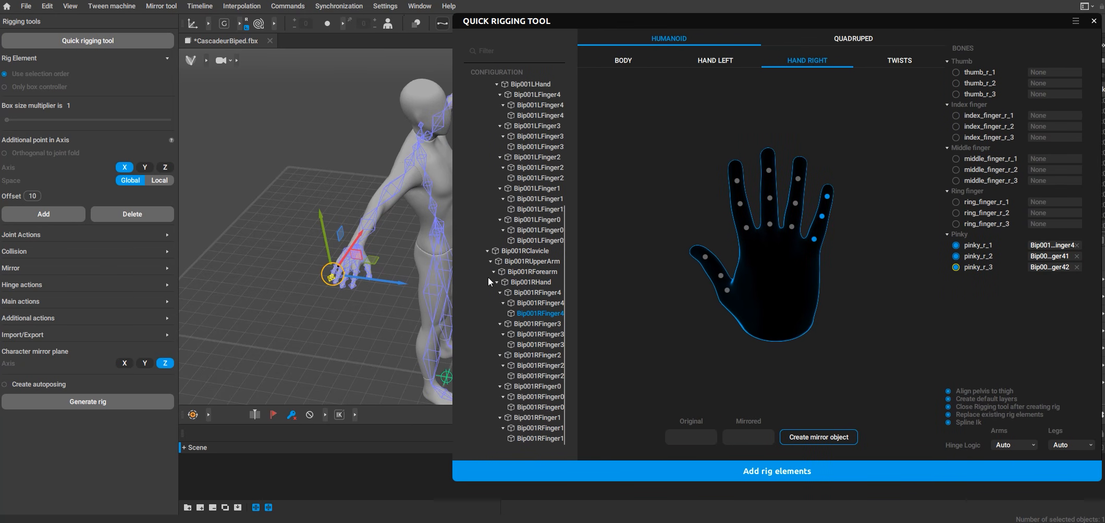
drag(566, 279, 599, 401)
drag(683, 18, 688, 22)
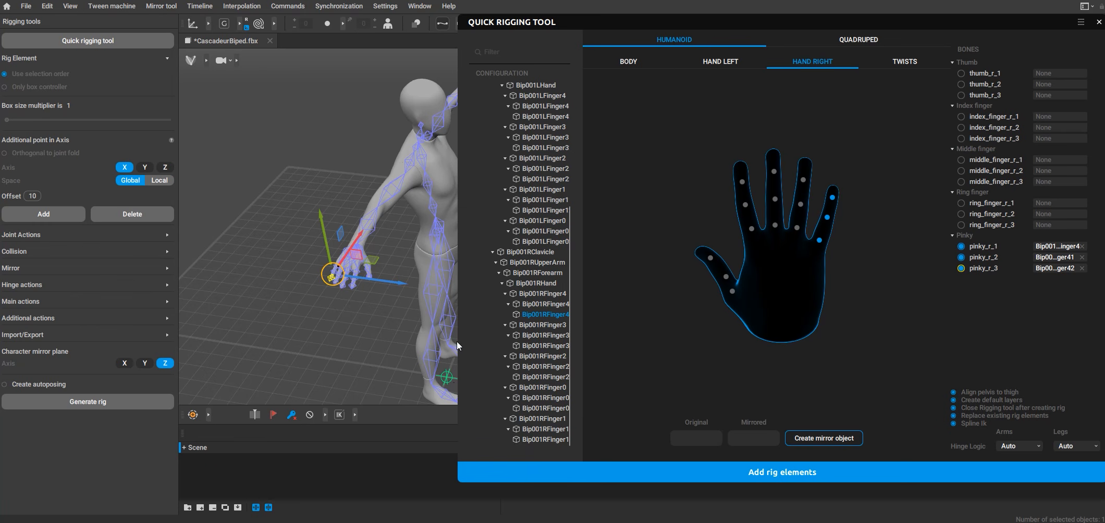
drag(458, 341, 558, 299)
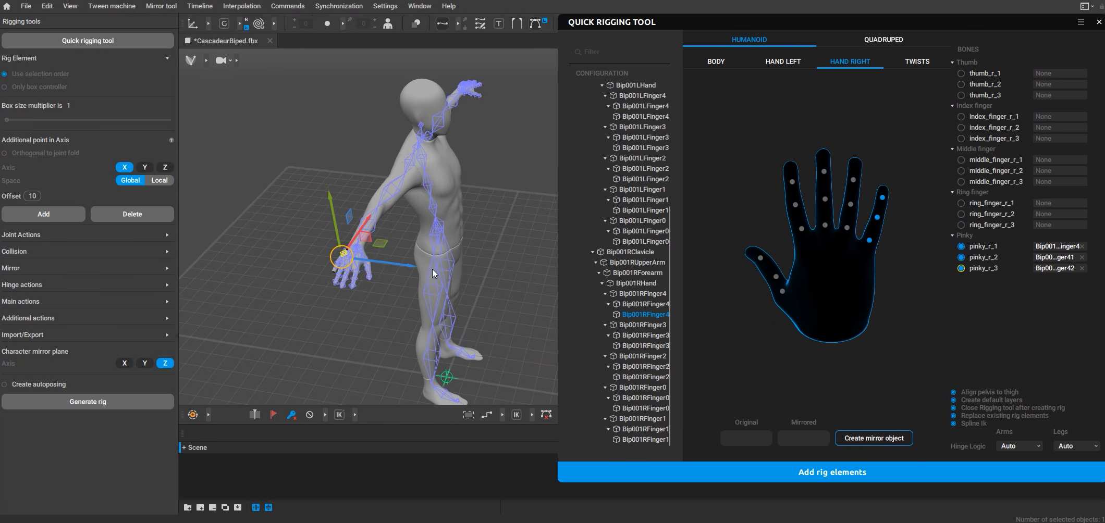
Assign Bip001RFinger3, Bip001RFinger31 and Bip001RFinger32 to the right hand's ring finger points, from base to tip
right_drag(453, 289, 371, 272)
scroll(371, 272, up, 5)
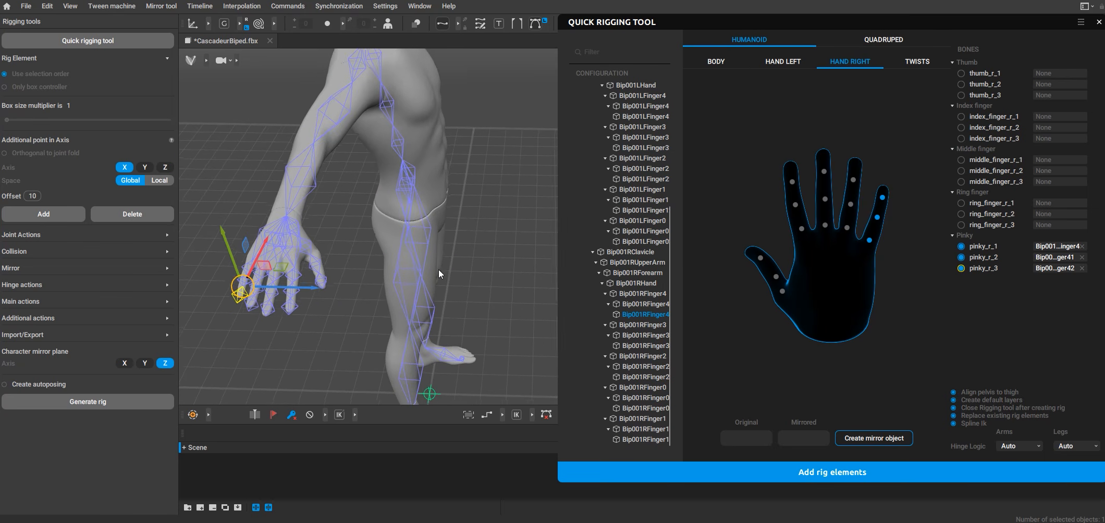
click(649, 324)
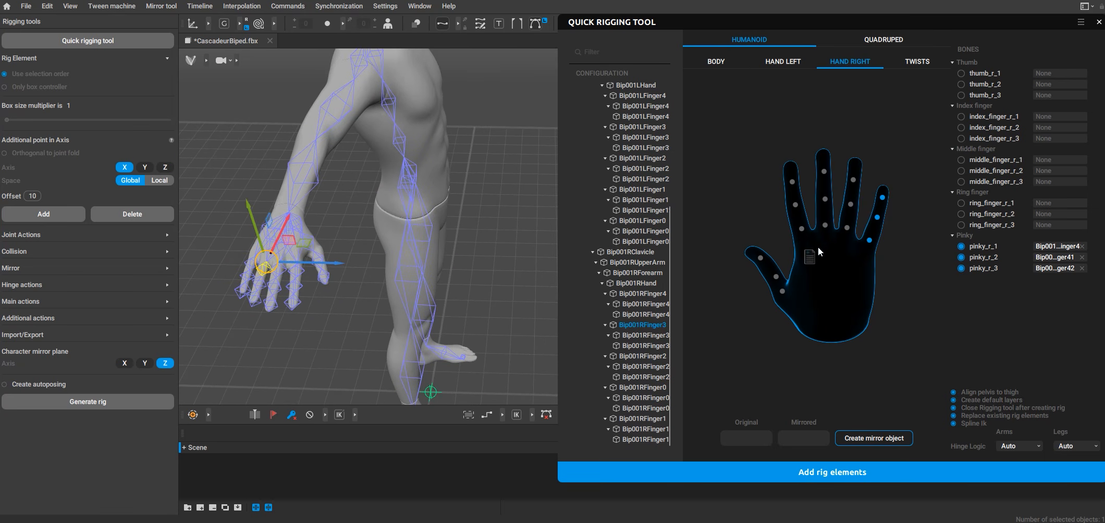
click(846, 228)
click(633, 337)
click(850, 205)
click(645, 346)
click(853, 180)
Assign Bip001RFinger2, Bip001RFinger21 and Bip001RFinger22 to the right hand's middle finger points, from base to tip
click(646, 355)
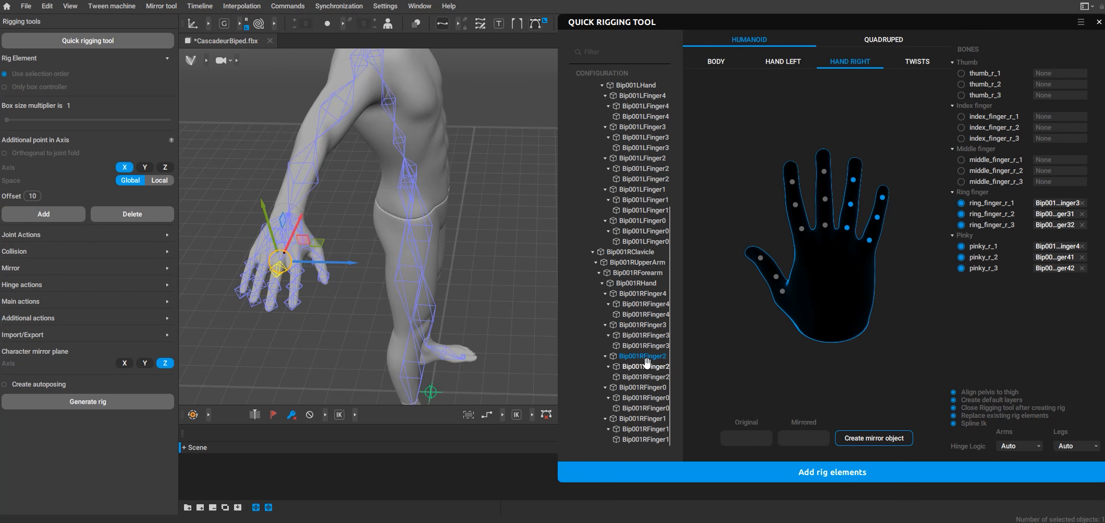
drag(644, 360, 826, 227)
drag(638, 367, 825, 199)
drag(638, 377, 824, 172)
Assign Bip001RFinger0, Bip001RFinger01 and Bip001RFinger02 to the right hand's thumb points, from base to tip
click(641, 387)
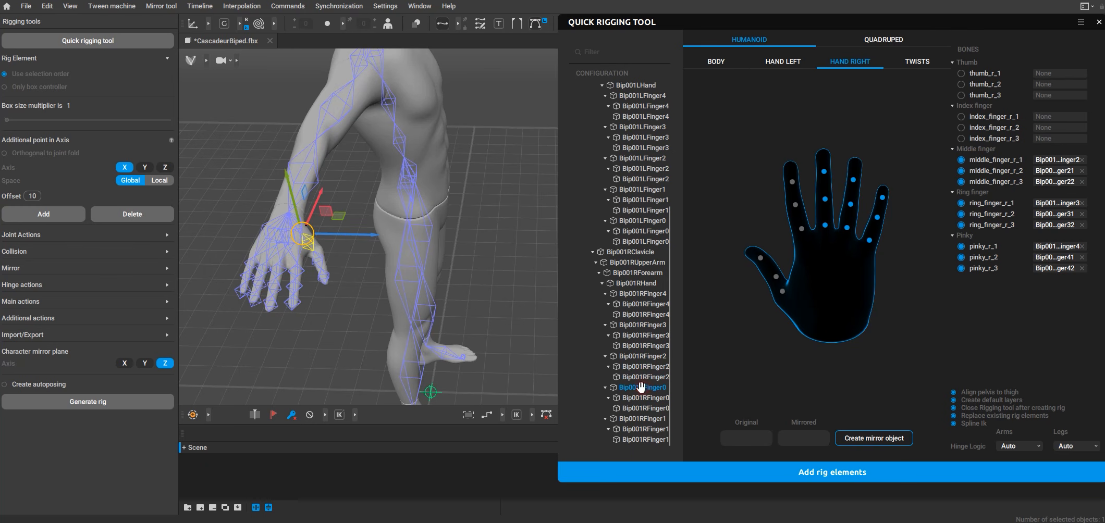
drag(645, 388, 783, 291)
drag(634, 398, 776, 277)
drag(651, 409, 761, 257)
Assign Bip001RFinger1, Bip001RFinger11 and Bip001RFinger12 to the right hand's index finger points, from base to tip
drag(649, 419, 801, 231)
drag(628, 430, 795, 207)
drag(642, 439, 792, 183)
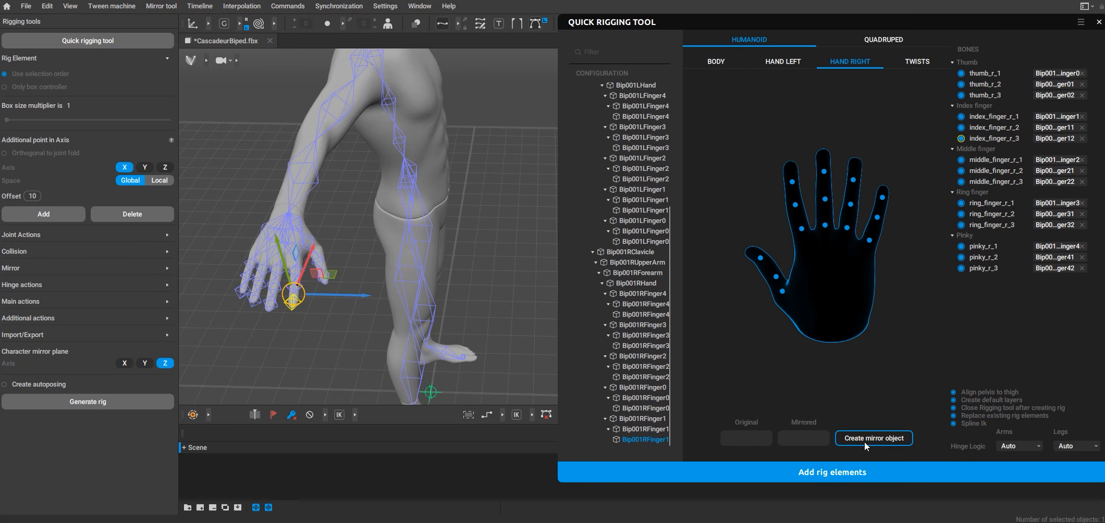
click(792, 63)
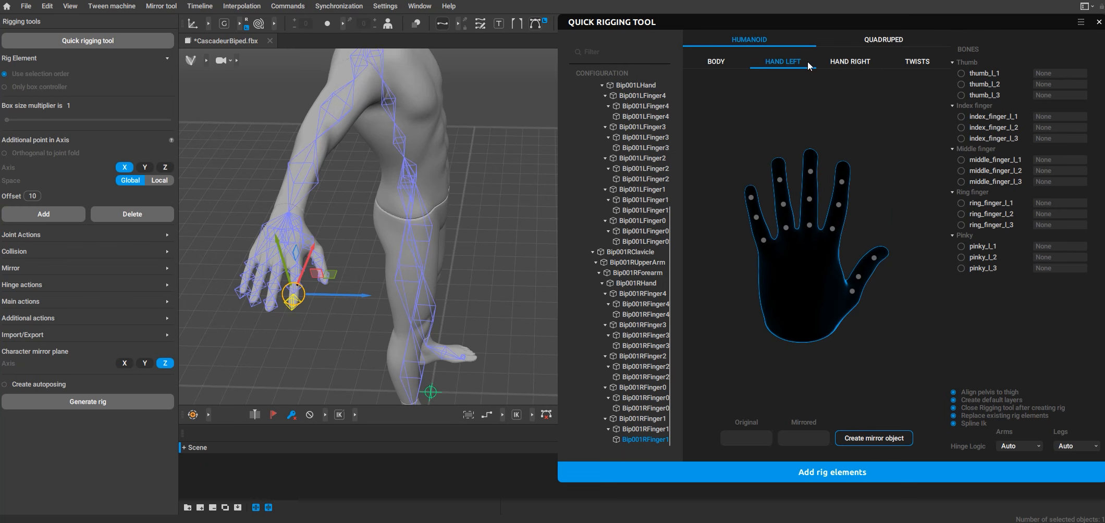
click(841, 61)
click(917, 62)
click(850, 62)
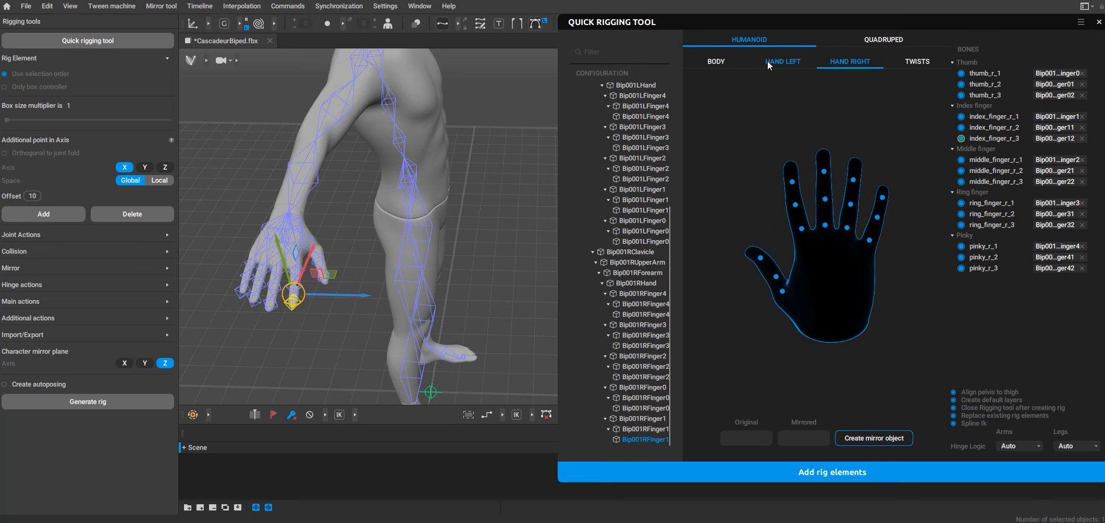
Set the hinge logic of the arms to Plane and return to the body diagram
click(1021, 446)
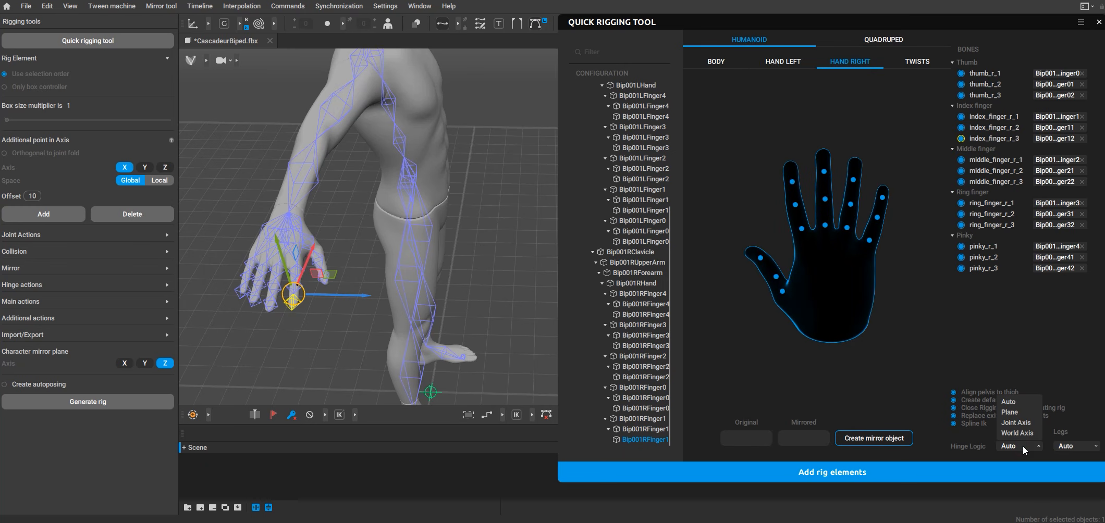
click(1023, 446)
click(1073, 448)
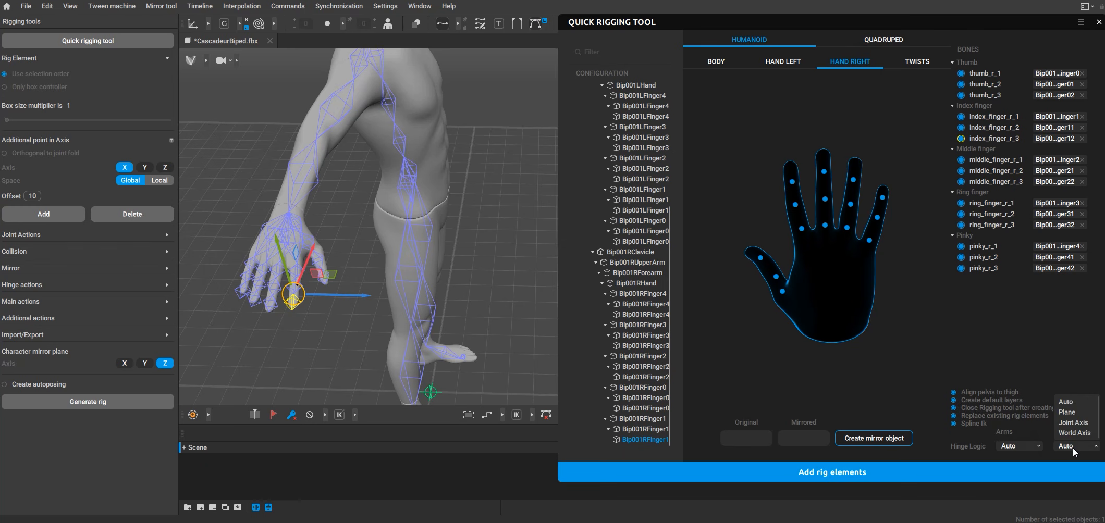
click(1073, 448)
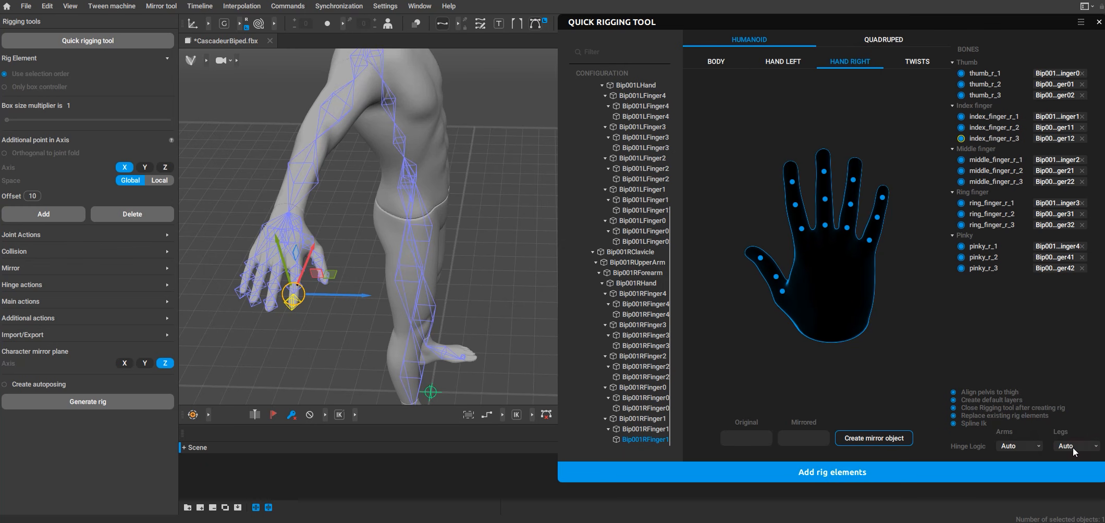
click(1035, 446)
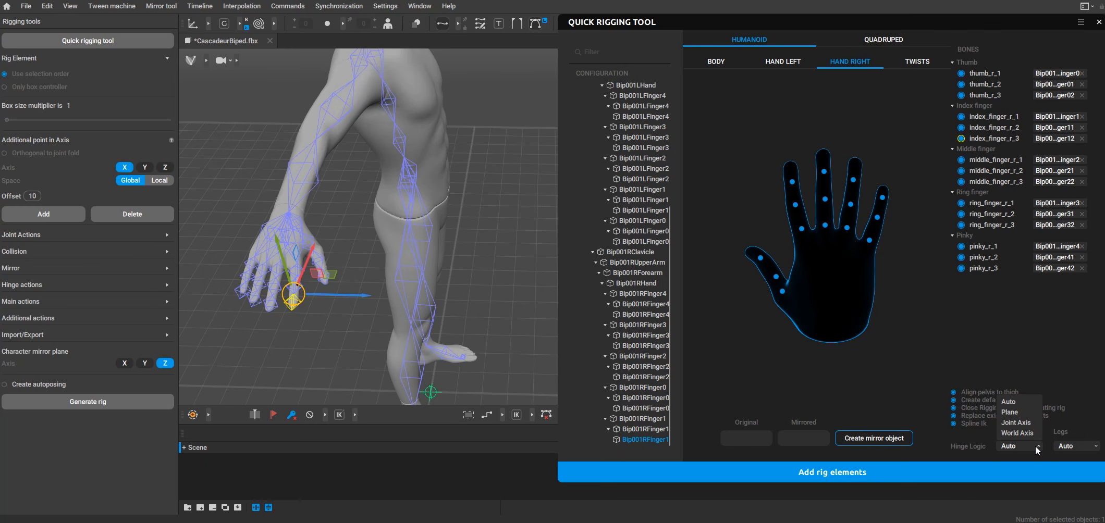
click(1026, 411)
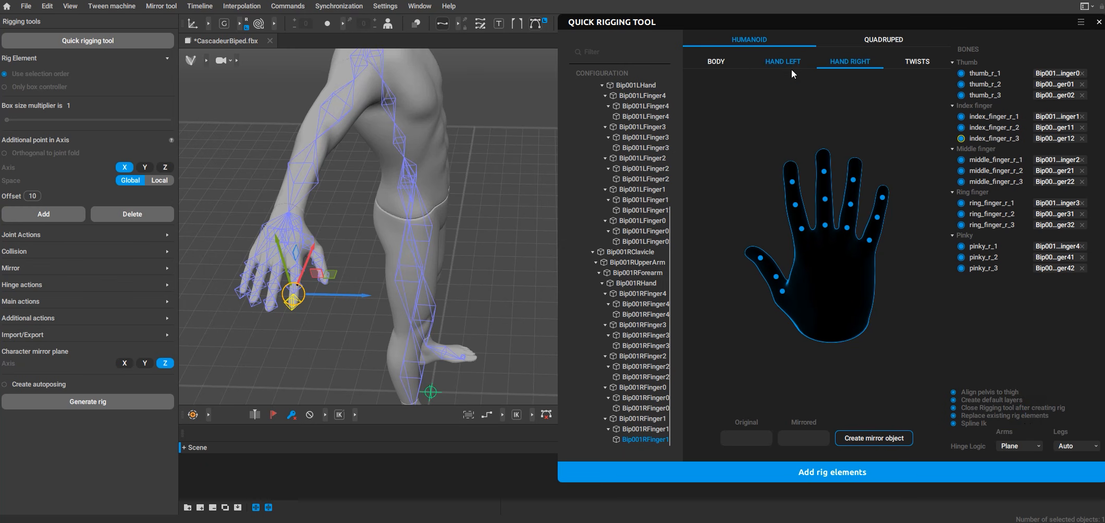
click(779, 63)
click(716, 62)
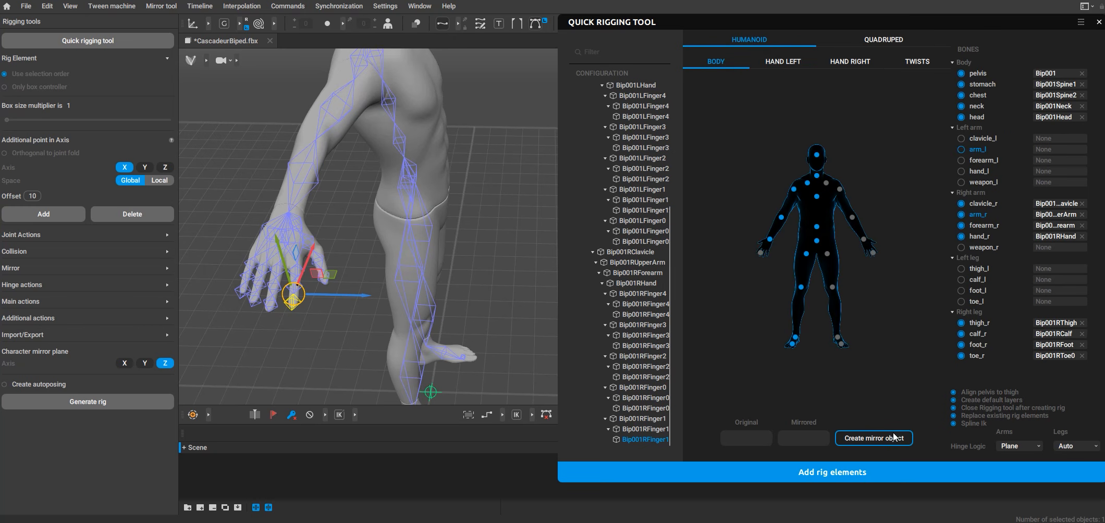
click(1025, 448)
click(1025, 445)
click(1072, 448)
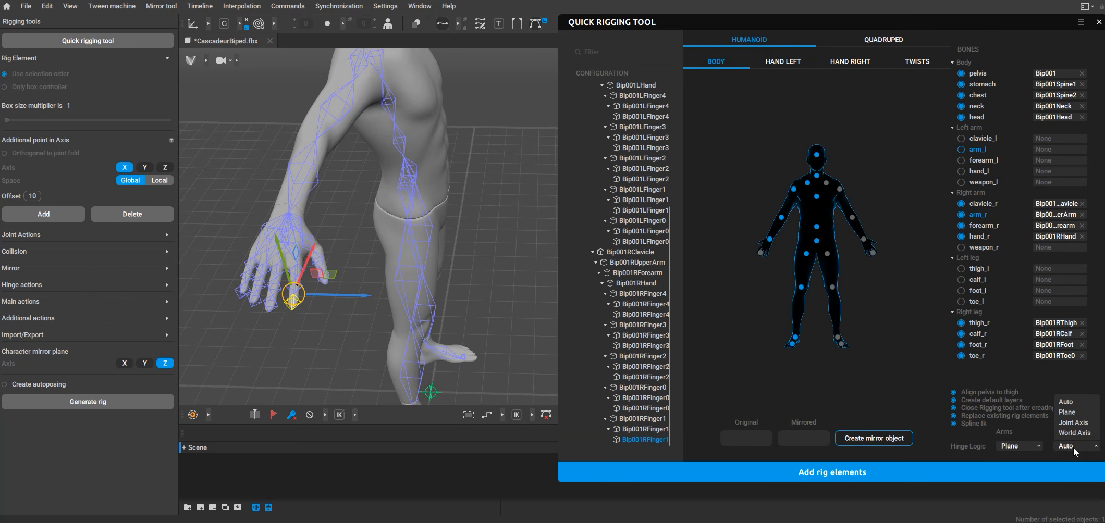
click(1064, 446)
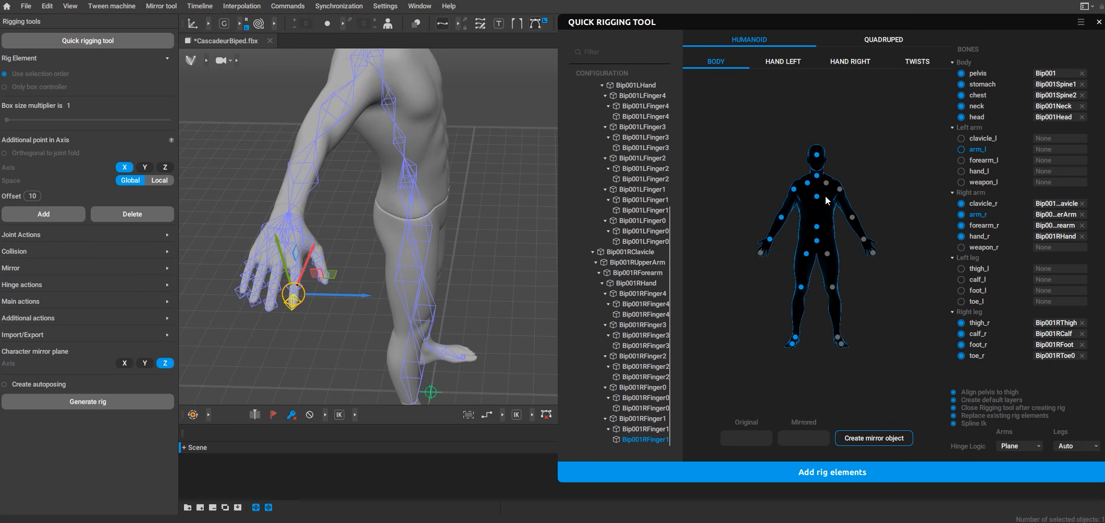
Assign Bip001LThigh, Bip001LCalf, Bip001LFoot and Bip001LToe0 to the matching left leg points of the body diagram
scroll(642, 215, up, 5)
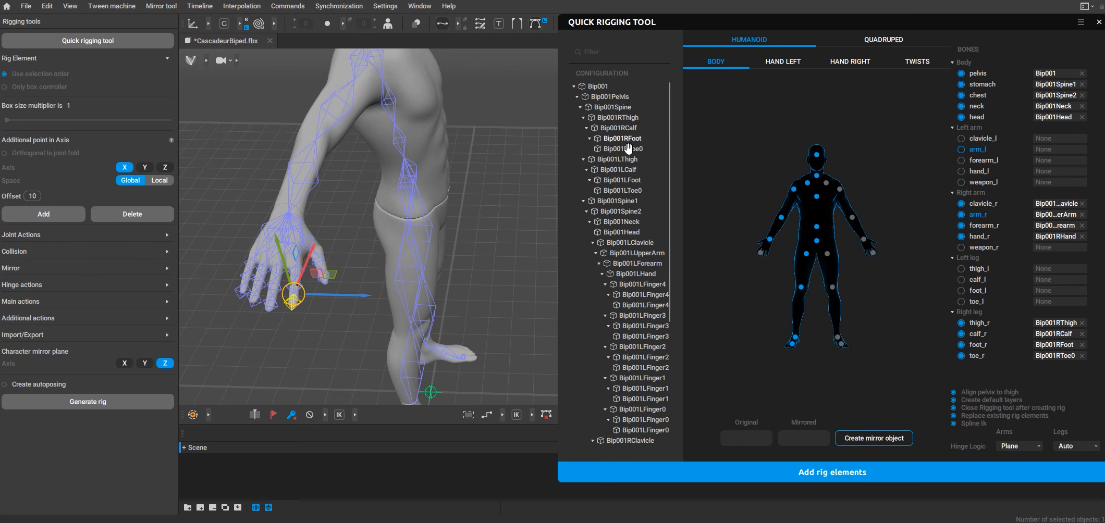
click(619, 160)
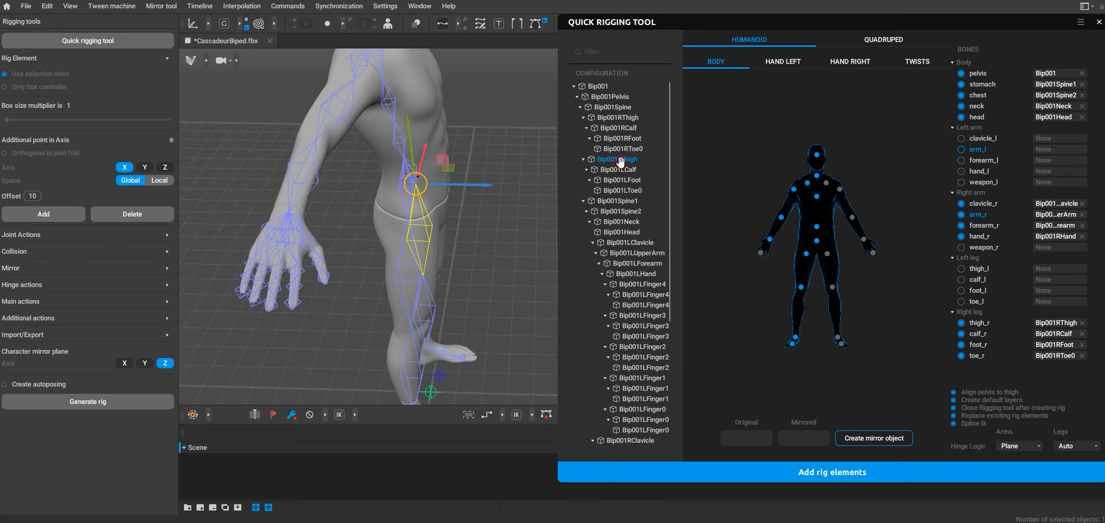
alt+drag(458, 228, 430, 205)
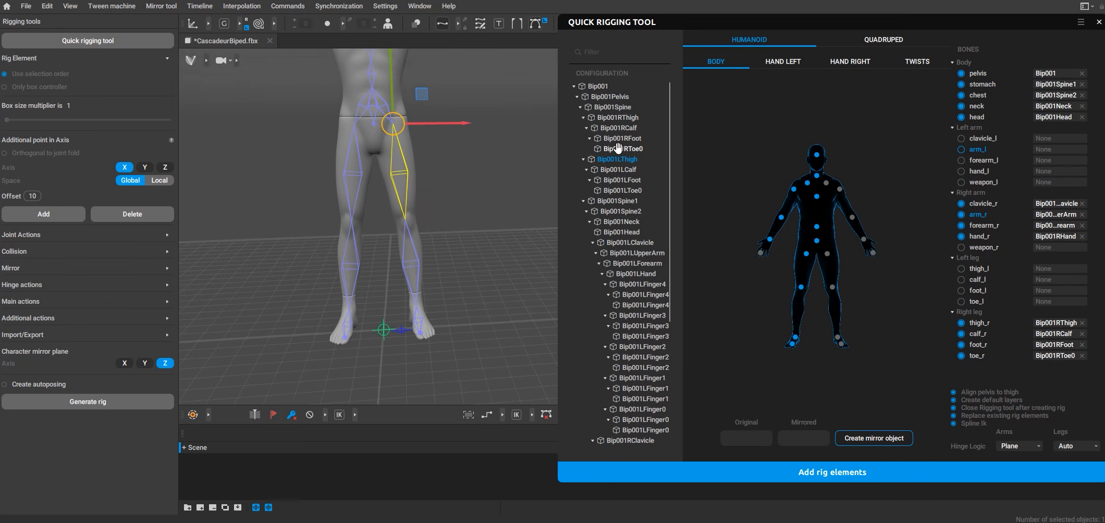
click(827, 254)
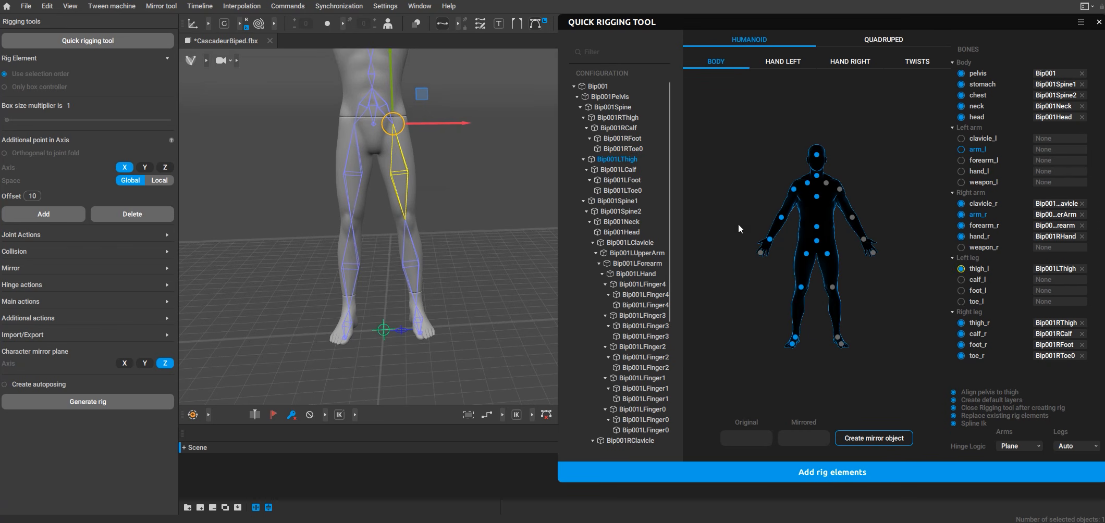
click(620, 169)
click(833, 286)
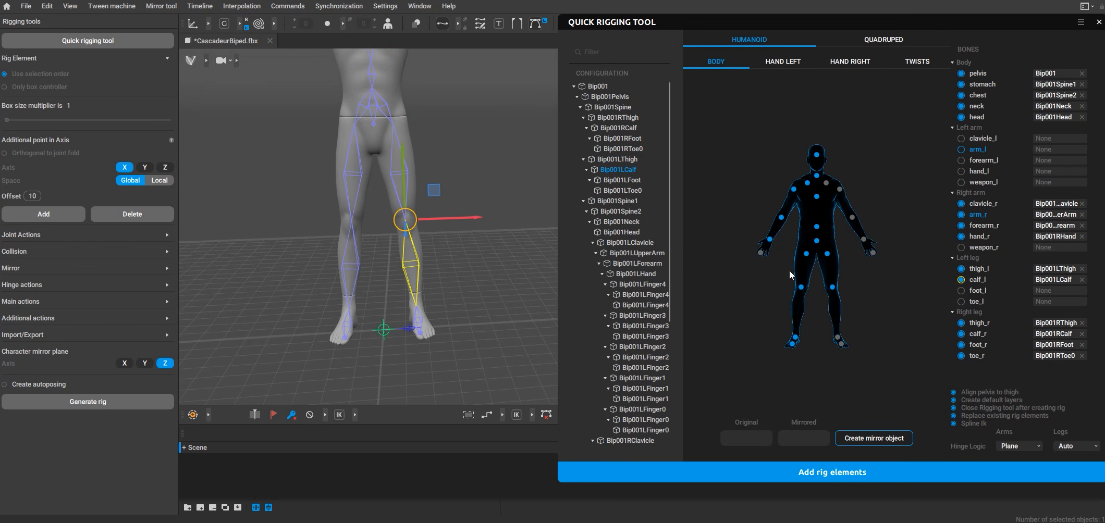
click(639, 182)
click(839, 337)
click(639, 192)
click(841, 345)
Assign Bip001LClavicle, Bip001LUpperArm, Bip001LForearm and Bip001LHand to the matching left arm points of the body diagram
click(618, 117)
scroll(613, 250, down, 3)
click(634, 334)
scroll(451, 238, down, 5)
scroll(459, 237, up, 2)
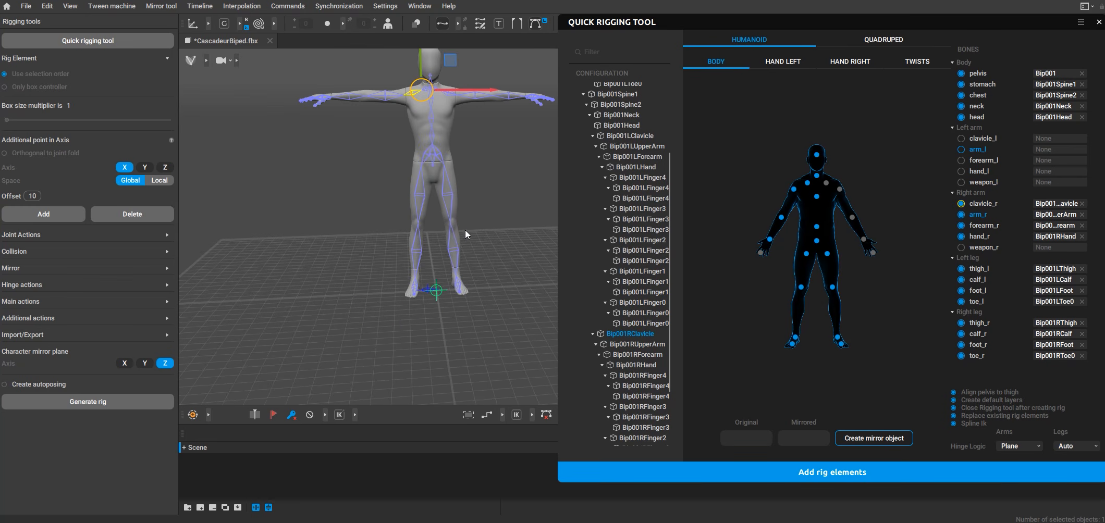
drag(632, 136, 840, 189)
drag(637, 157, 864, 243)
Assign Bip001LFinger4, Bip001LFinger41 and Bip001LFinger42 to the pinky points of the left hand diagram, from base to tip
click(642, 177)
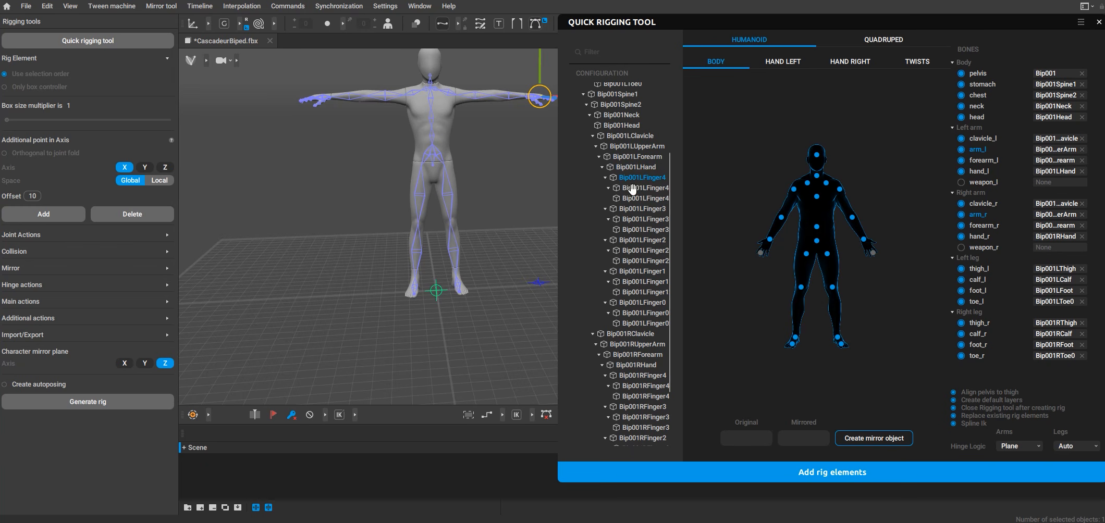
alt+drag(504, 197, 380, 223)
alt+middle_drag(380, 223, 390, 205)
alt+drag(390, 205, 497, 227)
scroll(395, 186, up, 3)
scroll(396, 187, down, 3)
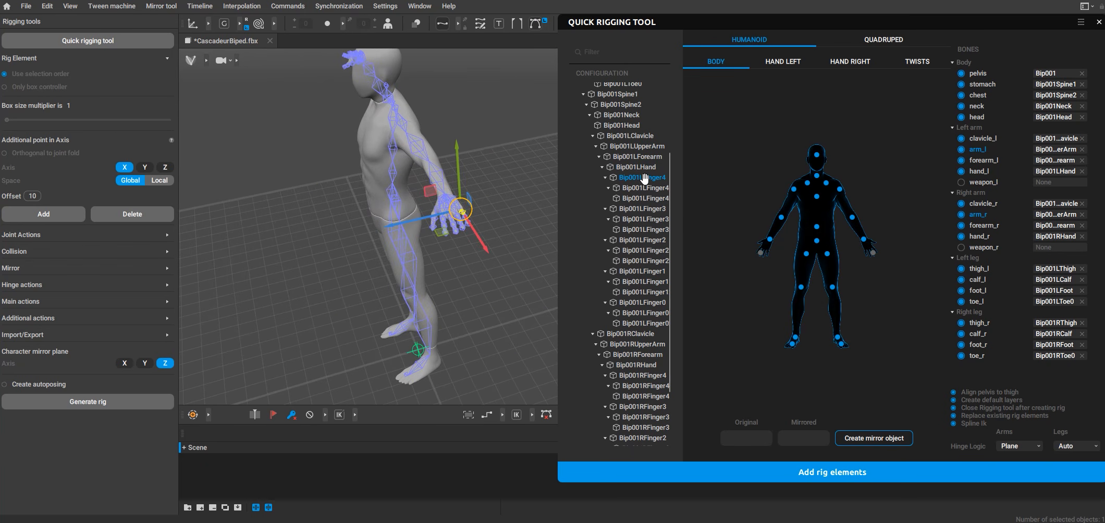
click(792, 62)
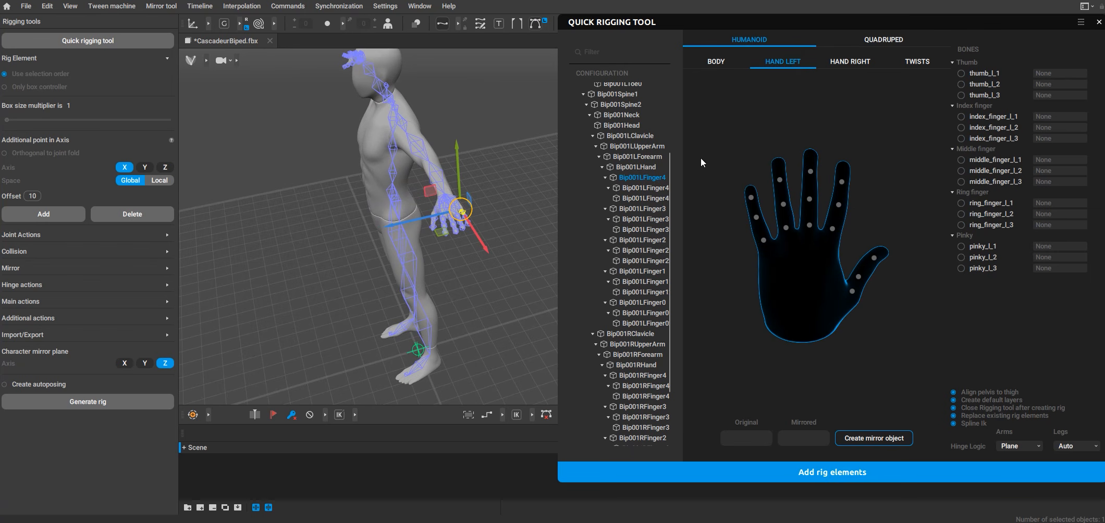
alt+drag(465, 216, 516, 221)
drag(768, 234, 764, 239)
drag(645, 188, 757, 221)
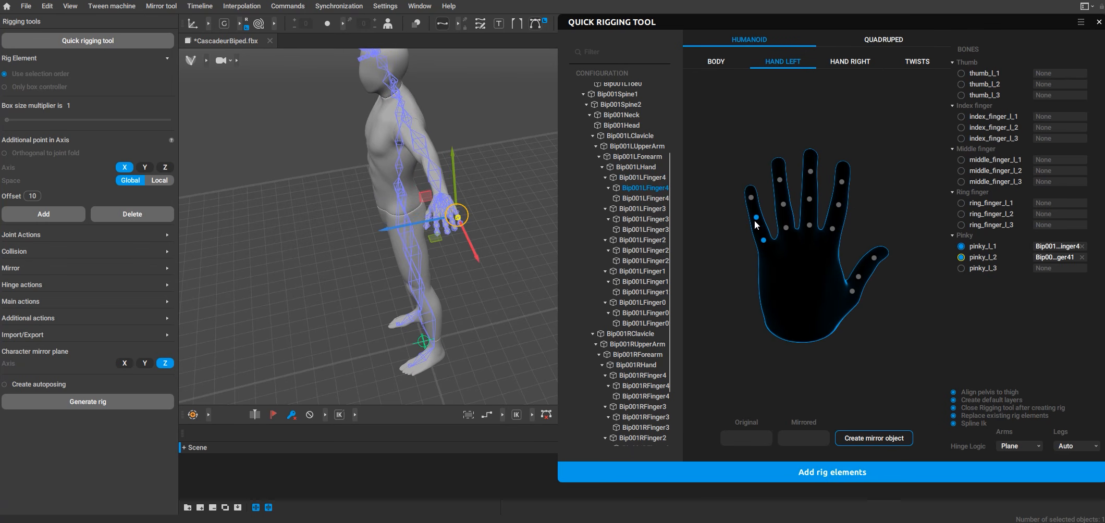
drag(652, 198, 786, 227)
Assign the Bip001LFinger3 chain to the left hand's ring finger points and the Bip001LFinger2 chain to its middle finger points
drag(646, 219, 784, 206)
drag(671, 230, 809, 227)
drag(657, 251, 809, 205)
drag(645, 260, 810, 171)
Assign the Bip001LFinger1 chain to the left hand's index finger points and the Bip001LFinger0 chain to its thumb points
click(659, 271)
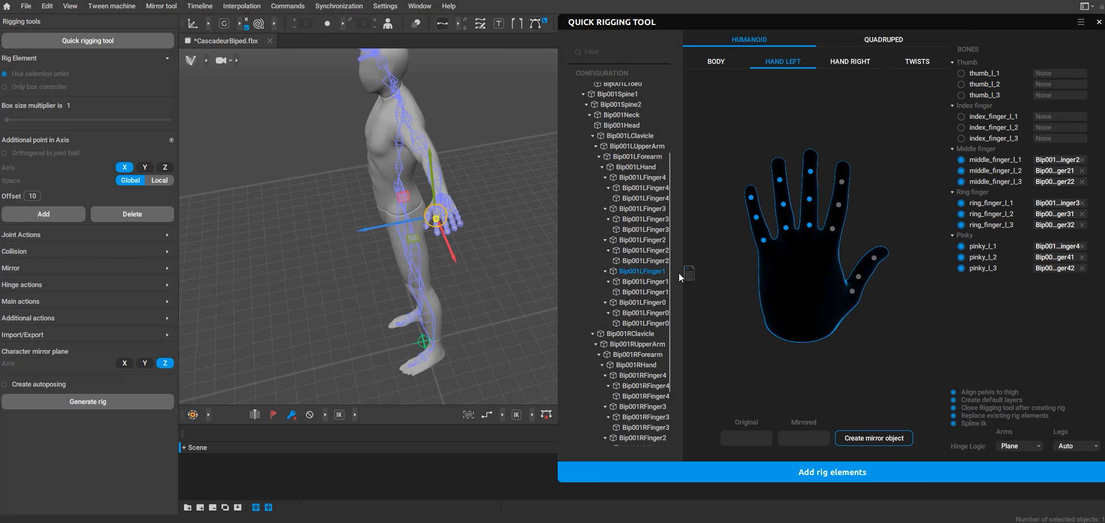
drag(678, 273, 832, 229)
drag(645, 281, 838, 204)
drag(642, 292, 842, 185)
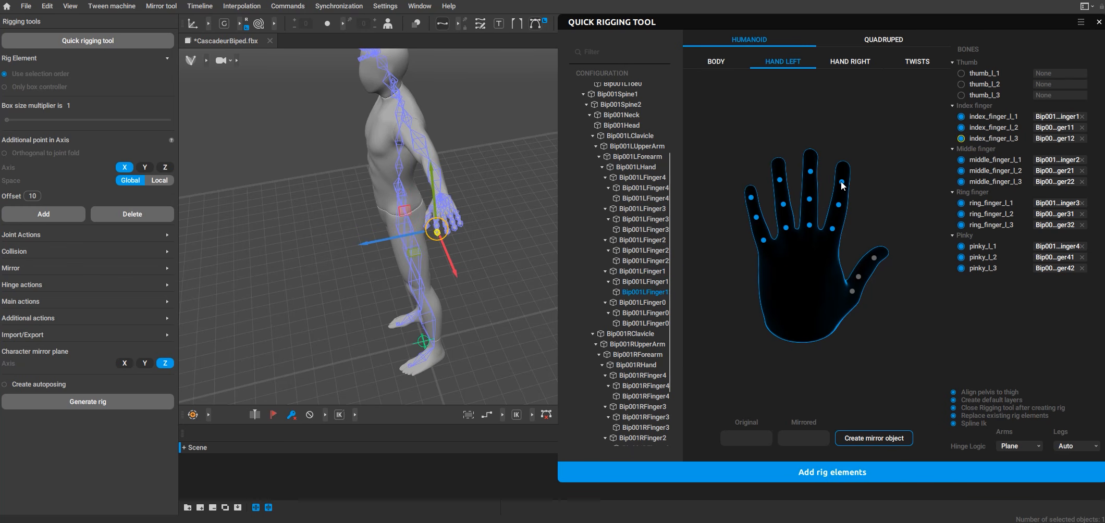
drag(642, 306, 852, 291)
drag(662, 312, 859, 275)
drag(637, 321, 875, 260)
Review the hand and body mappings, add the rig elements and generate the character's rig
click(844, 64)
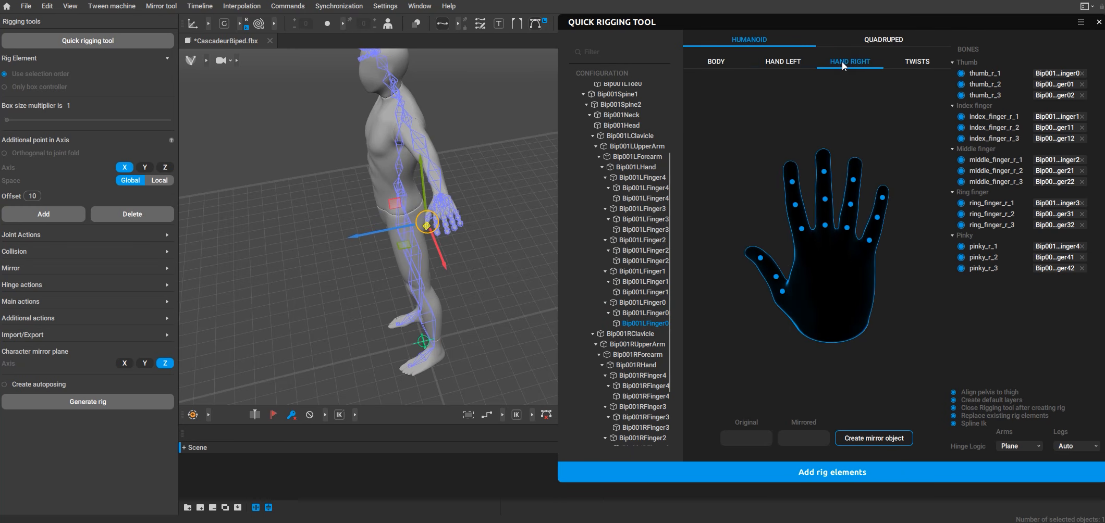
click(797, 62)
click(724, 61)
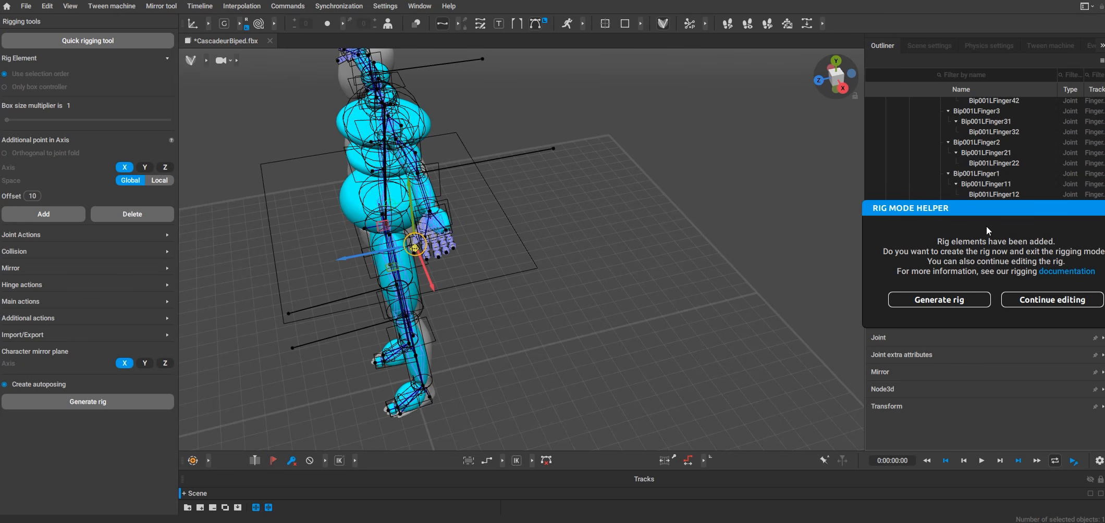
drag(960, 207, 757, 203)
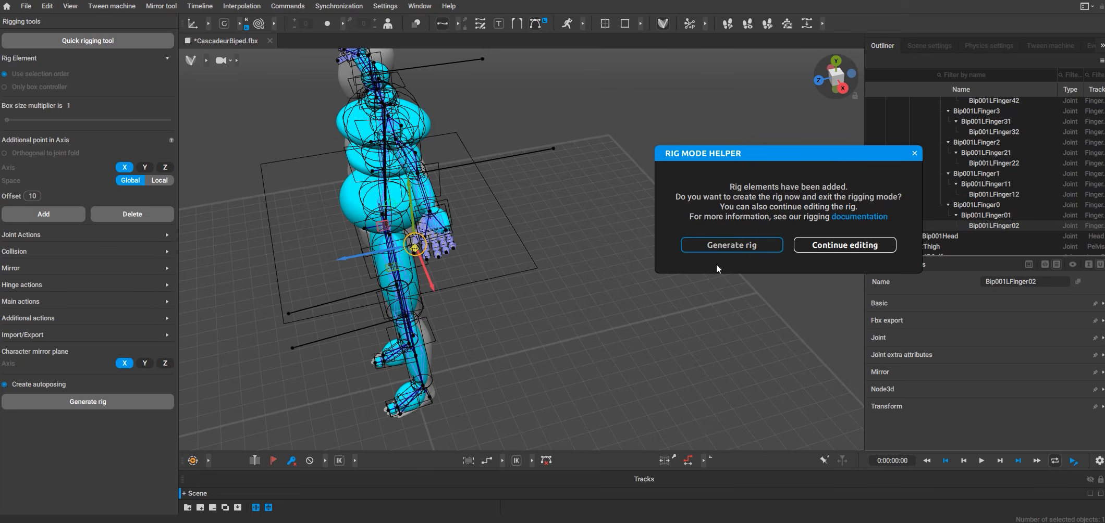
click(732, 246)
Test the generated rig by moving the neck controller, and undo the move
alt+drag(672, 216, 476, 210)
scroll(476, 209, up, 4)
alt+drag(614, 207, 500, 216)
alt+middle_drag(610, 202, 605, 234)
alt+drag(601, 198, 473, 227)
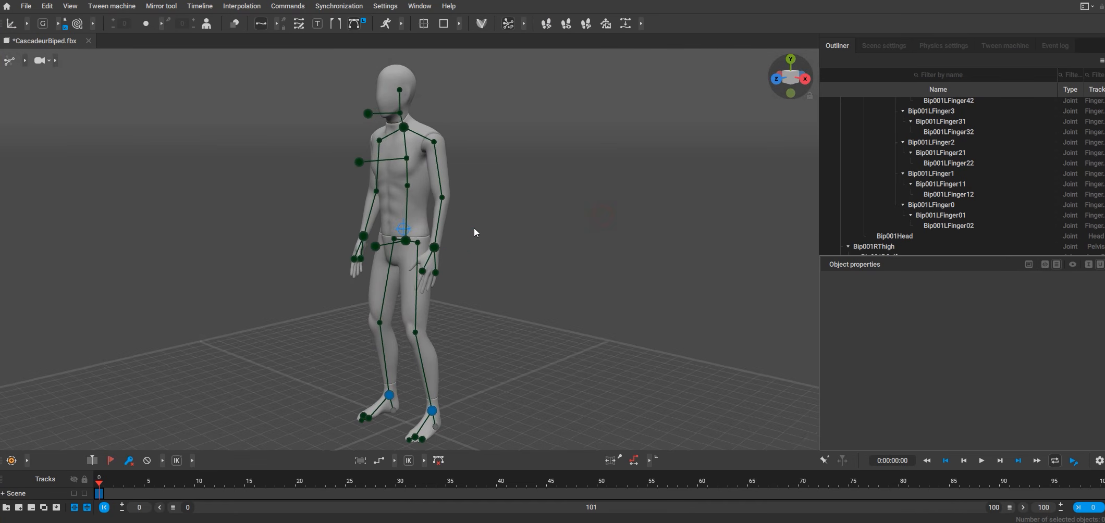
click(434, 244)
alt+drag(432, 240, 444, 140)
click(404, 132)
drag(436, 95, 417, 107)
key(ctrl+z)
scroll(574, 182, down, 3)
alt+drag(518, 178, 585, 198)
Save the scene as a Cascadeur project file named CascadeurBiped in the ManyCascadeur folder
click(26, 7)
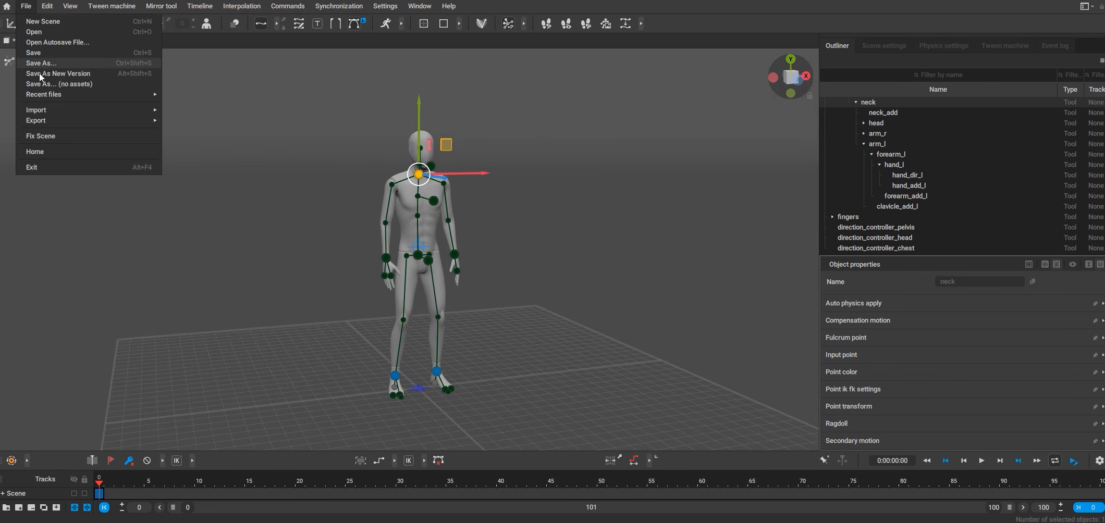
click(44, 63)
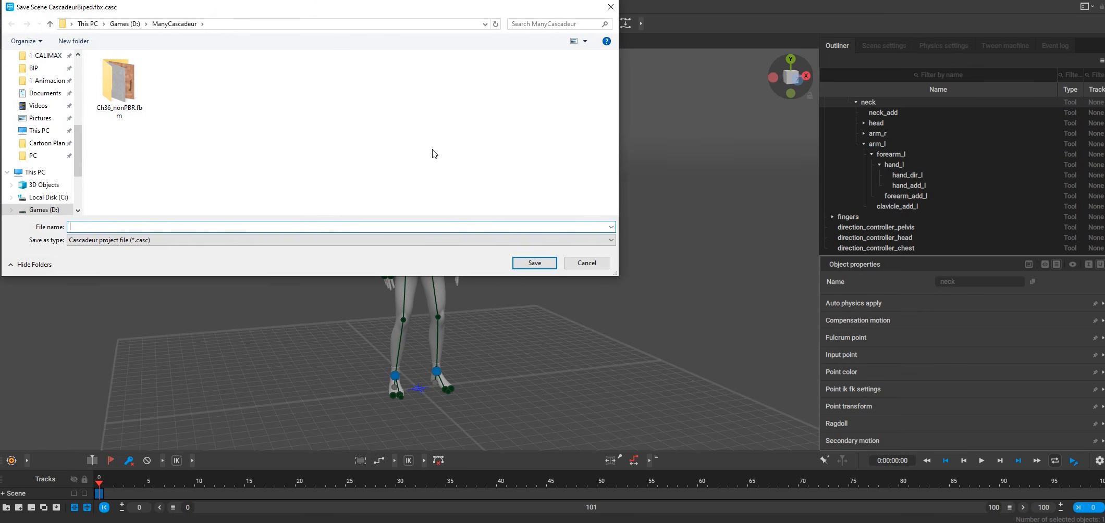
text(CascadeurBiped)
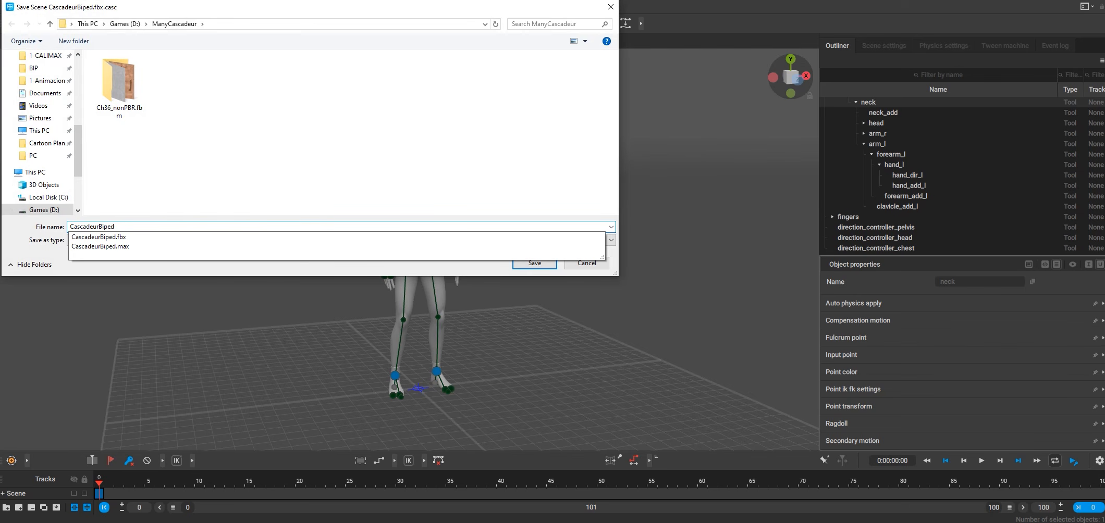
key(Return)
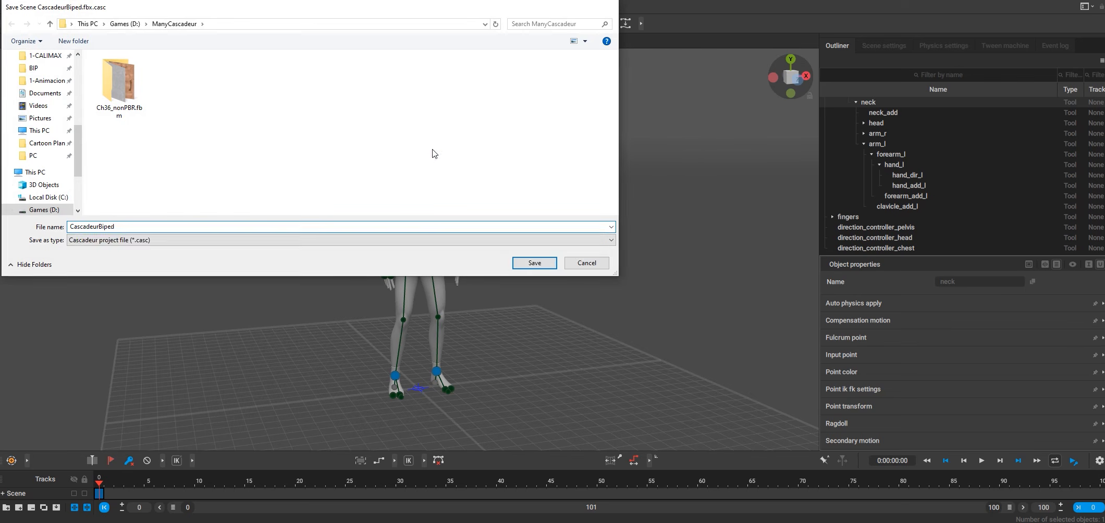
Select the character's center of mass and go to frame 65 of the timeline
alt+drag(511, 208, 495, 234)
alt+right_drag(495, 235, 532, 299)
alt+middle_drag(533, 298, 524, 272)
mouse_move(524, 272)
alt+mouse_down()
mouse_move(644, 245)
mouse_move(550, 255)
mouse_move(482, 244)
mouse_move(568, 241)
alt+mouse_up()
click(402, 228)
alt+right_drag(568, 242, 548, 243)
mouse_move(549, 242)
alt+mouse_down()
mouse_move(552, 254)
mouse_move(621, 261)
mouse_move(421, 237)
mouse_move(592, 249)
mouse_move(552, 245)
mouse_move(582, 249)
mouse_move(601, 271)
mouse_move(575, 264)
alt+mouse_up()
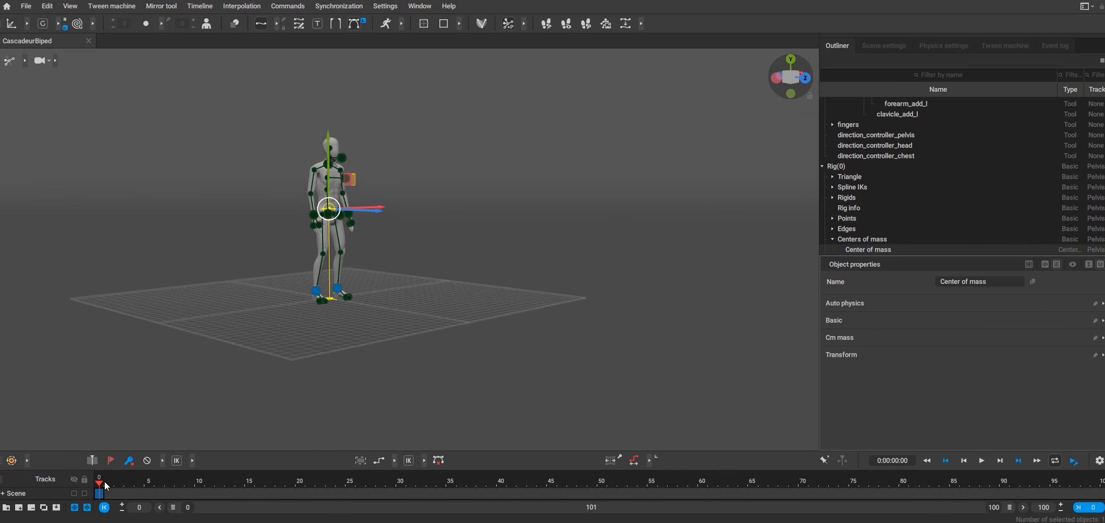
drag(103, 481, 724, 477)
Reselect the center of mass, try moving the character at frame 65, and undo the change
scroll(338, 196, up, 6)
alt+drag(337, 195, 313, 193)
alt+middle_drag(313, 193, 398, 193)
scroll(360, 170, up, 2)
click(335, 153)
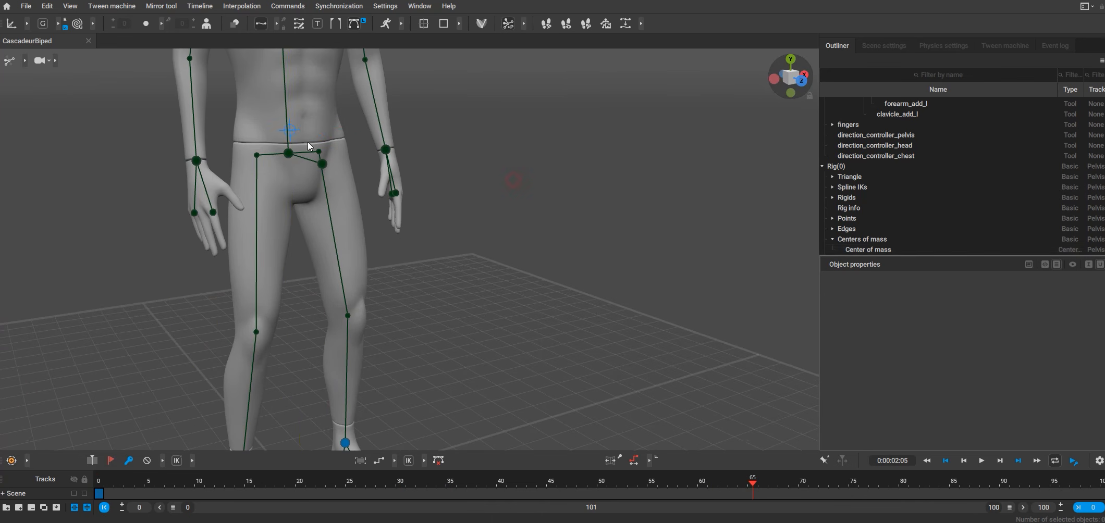
click(292, 135)
scroll(310, 137, down, 4)
alt+drag(365, 182, 383, 217)
click(335, 194)
click(490, 177)
click(337, 179)
scroll(339, 180, down, 5)
alt+drag(433, 219, 504, 222)
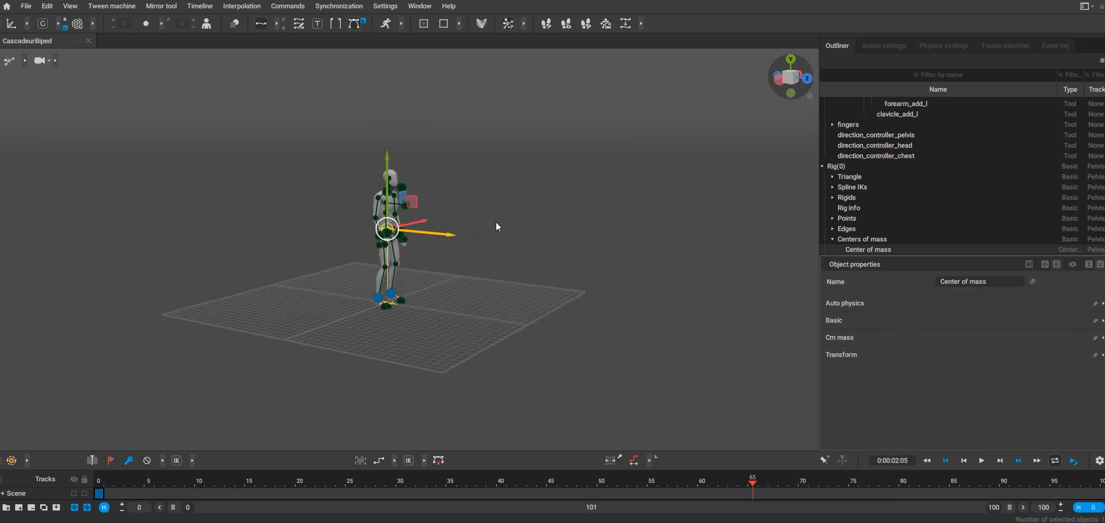
scroll(312, 152, up, 7)
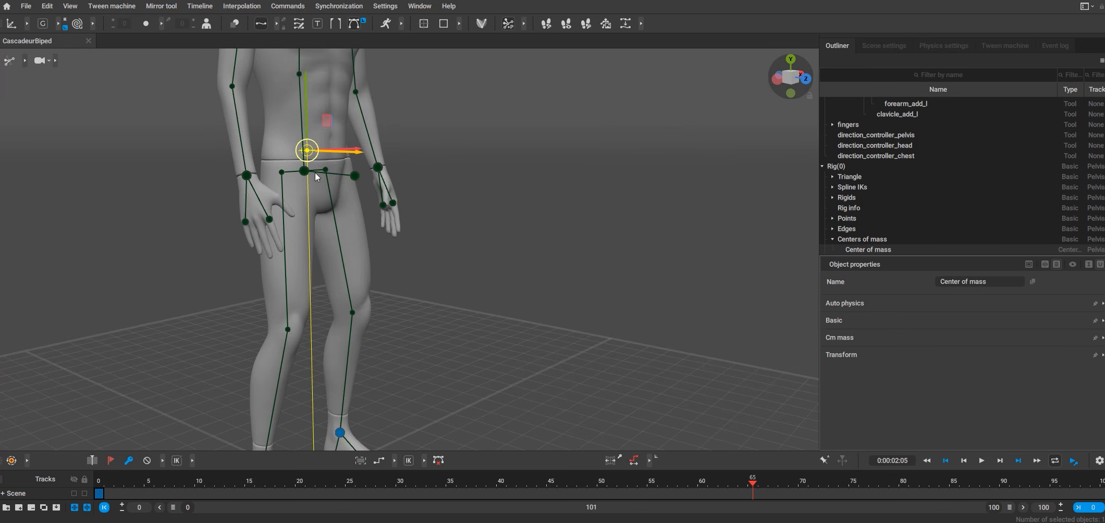
scroll(415, 199, down, 5)
alt+drag(401, 206, 448, 220)
key(ctrl+z)
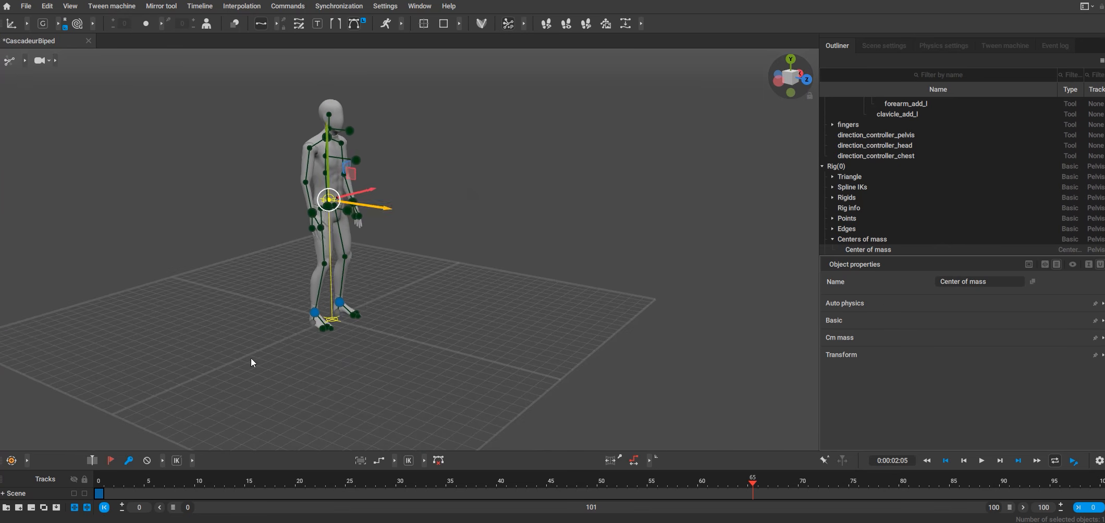
Add a key at frame 65 and move the character's center of mass forward along the Z axis, beyond the grid's edge
click(132, 463)
drag(379, 210, 454, 252)
scroll(454, 253, down, 5)
scroll(548, 261, up, 2)
scroll(605, 275, up, 1)
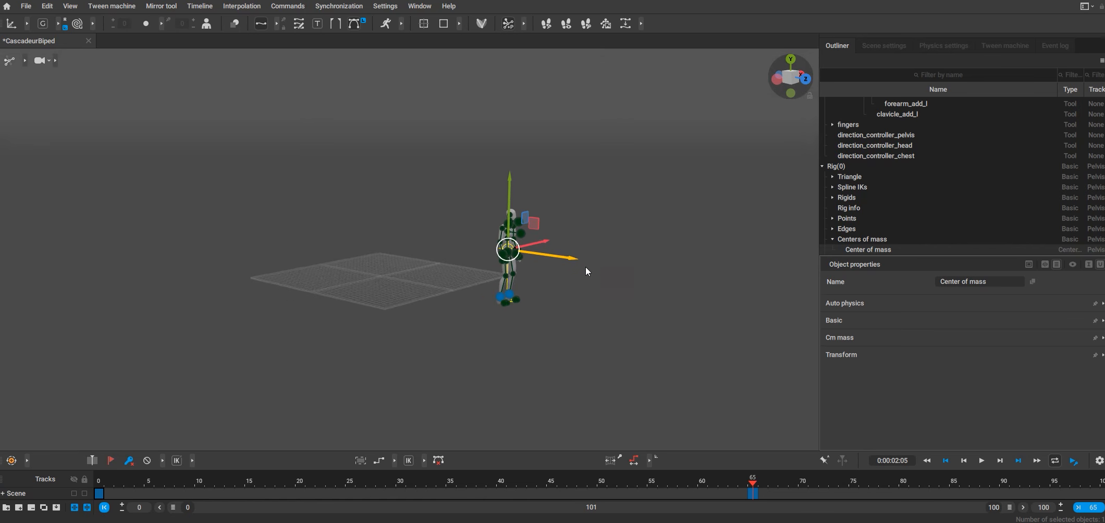
Scrub the timeline between frames 65 and 0 to check the character's movement
alt+middle_drag(585, 266, 596, 280)
drag(752, 487, 139, 483)
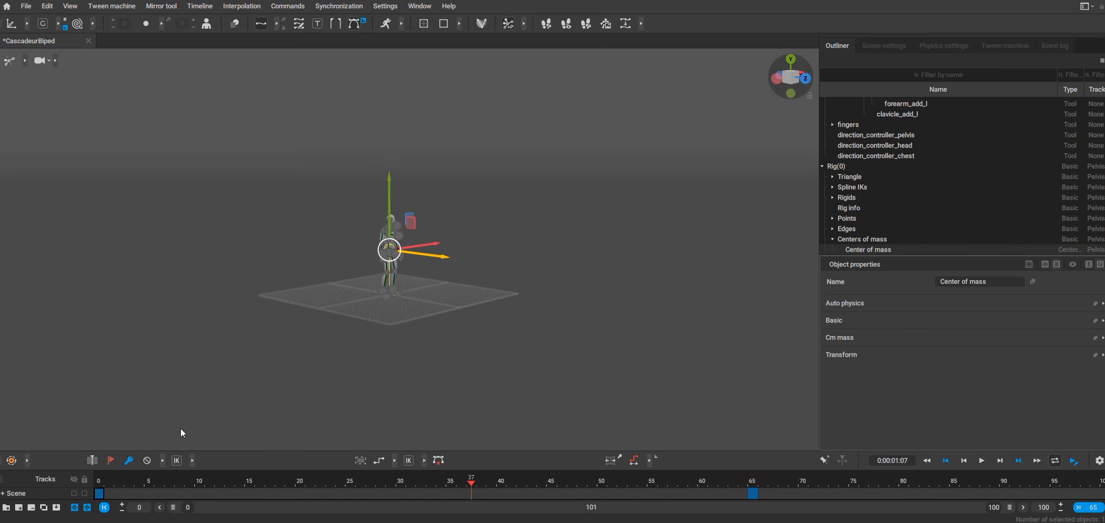
drag(721, 459, 42, 420)
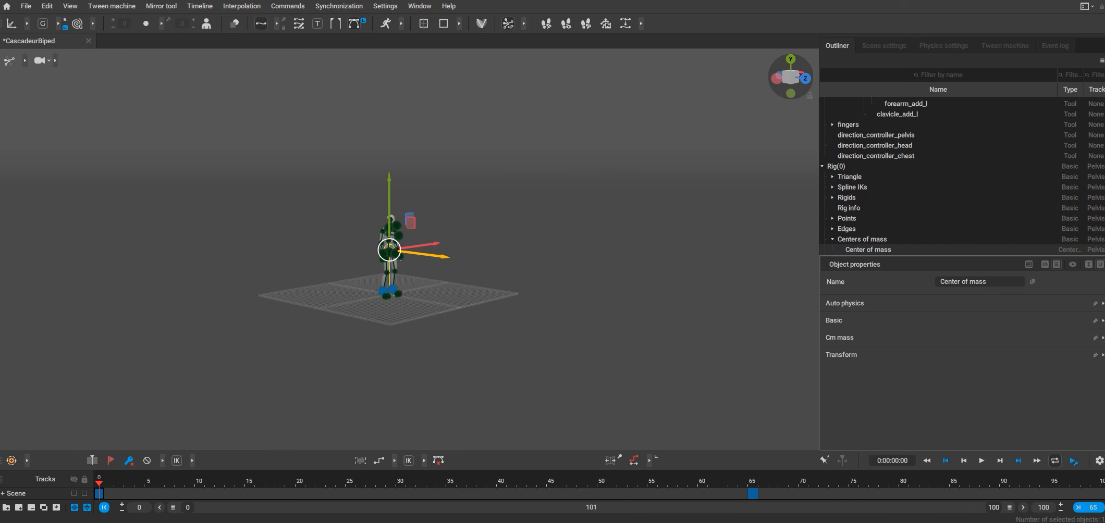
Select the interval from the frame 65 key back to frame 0 and set its interpolation to AI inbetweening
drag(759, 488, 101, 487)
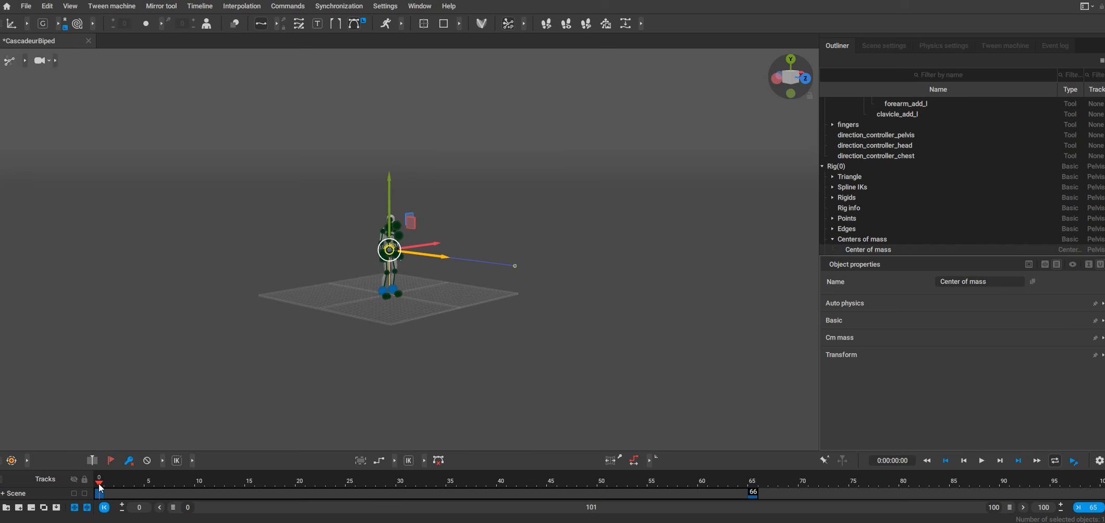
click(394, 460)
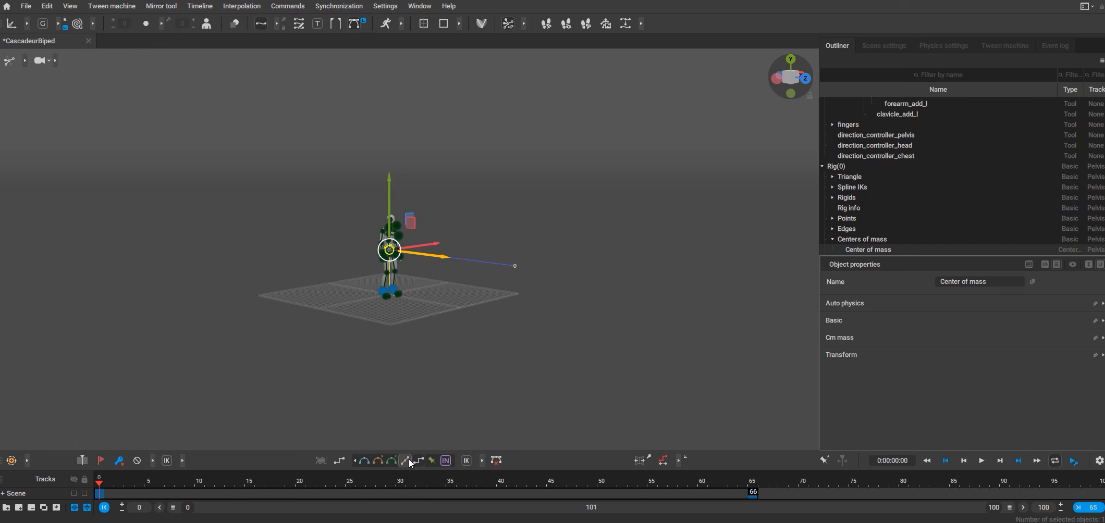
click(355, 462)
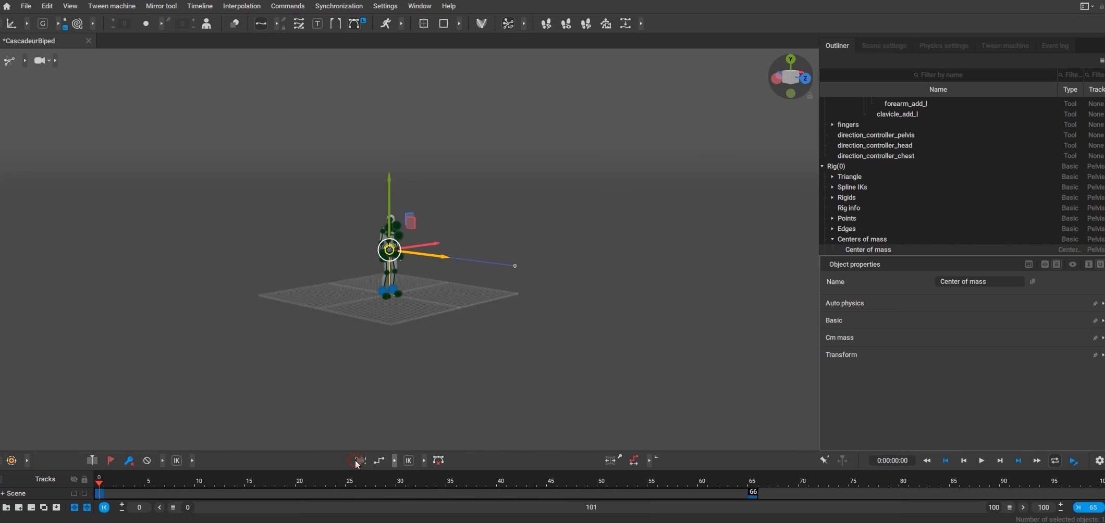
click(392, 460)
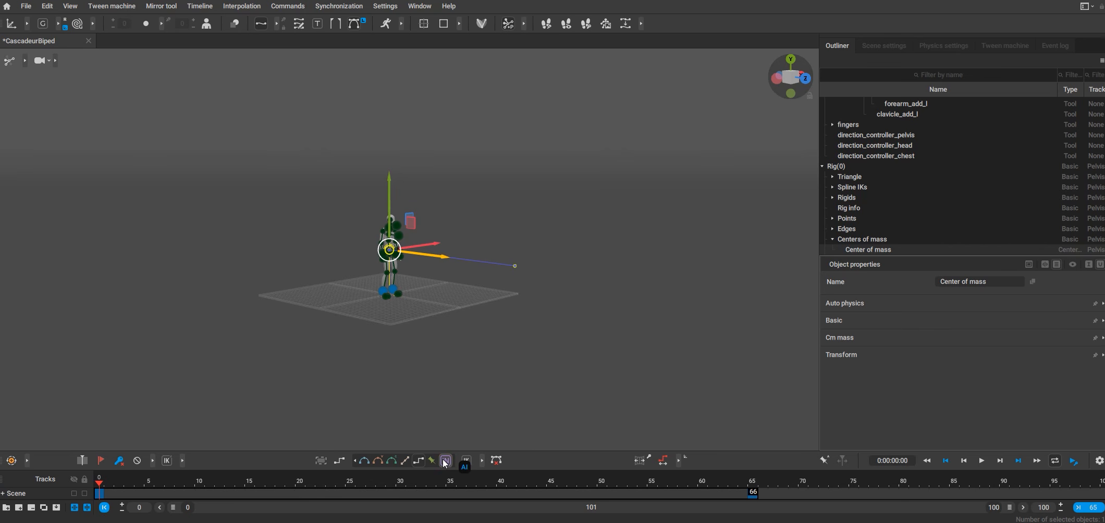
click(402, 490)
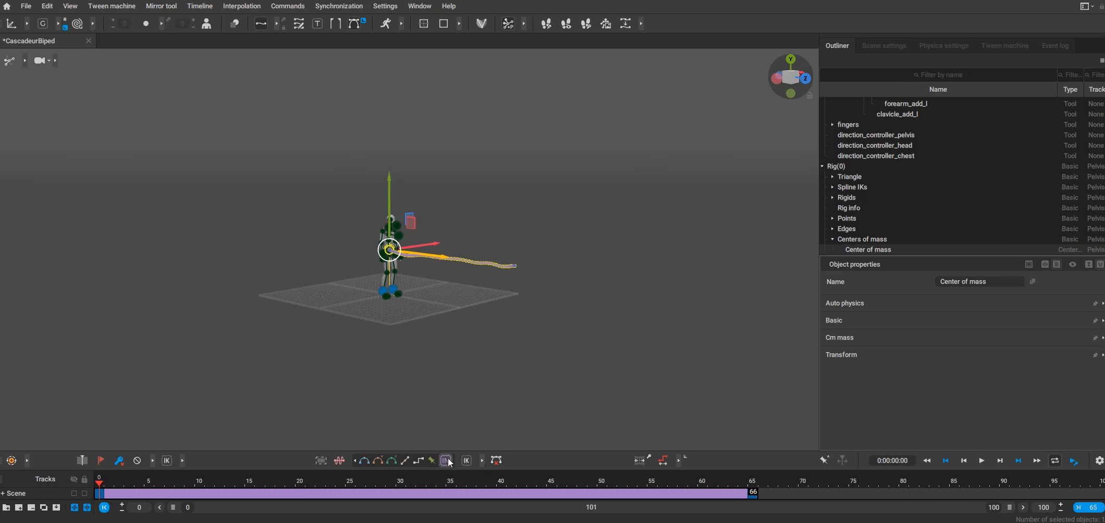
Examine the center of mass trajectory from several angles and clear the selection
scroll(388, 257, up, 3)
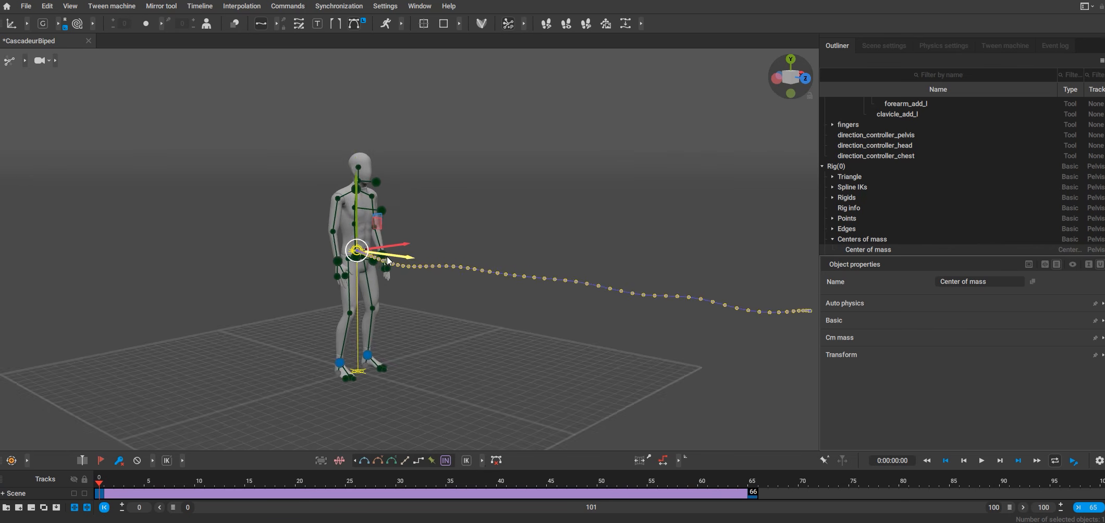
drag(375, 273, 392, 275)
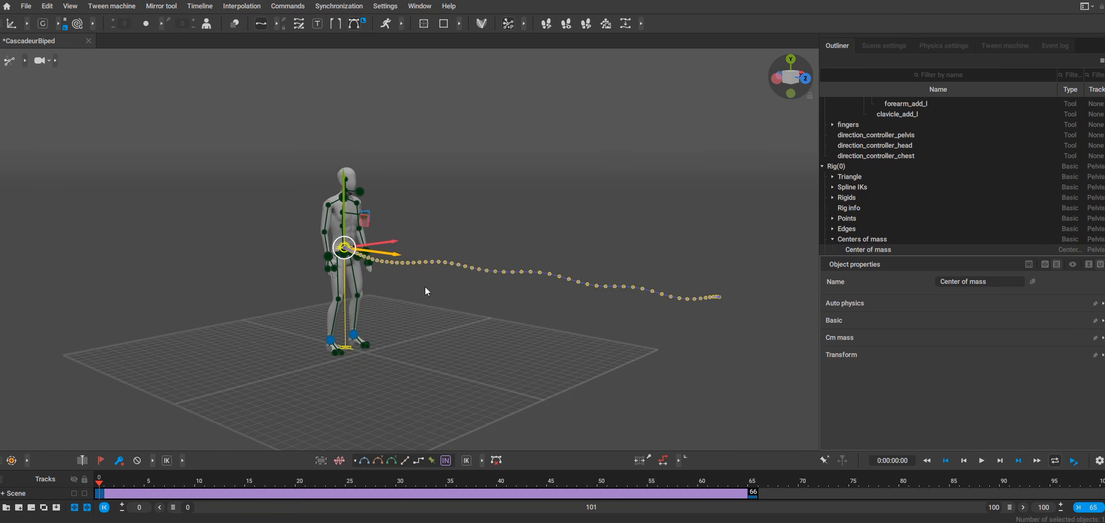
key(ctrl+z)
alt+drag(471, 300, 467, 305)
scroll(469, 307, down, 3)
middle_drag(578, 318, 557, 310)
click(556, 310)
alt+drag(557, 310, 526, 307)
Play the generated walk animation and scrub through its final frames up to frame 65
click(982, 462)
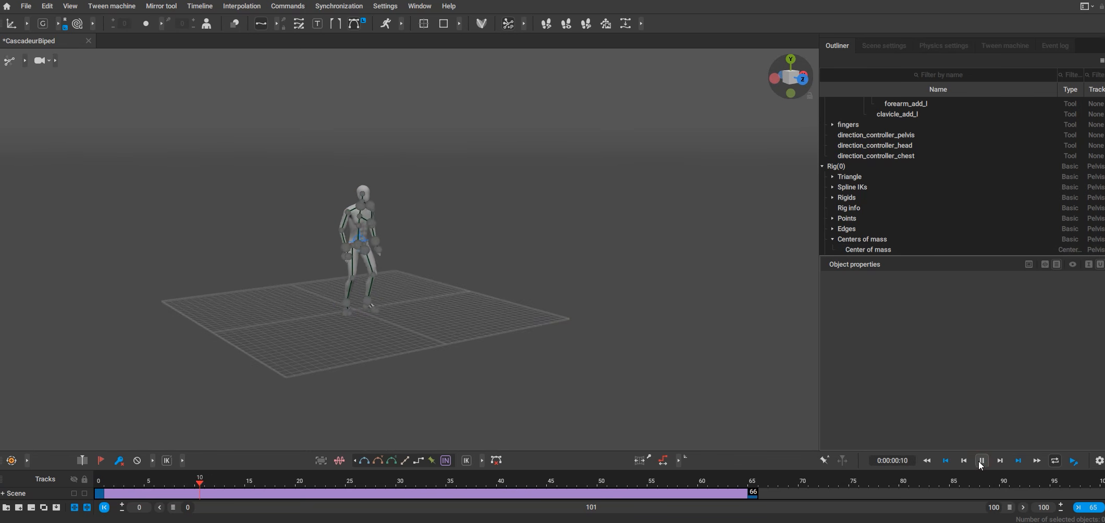
scroll(599, 334, down, 3)
scroll(529, 313, up, 3)
alt+drag(609, 327, 644, 341)
middle_drag(644, 340, 581, 327)
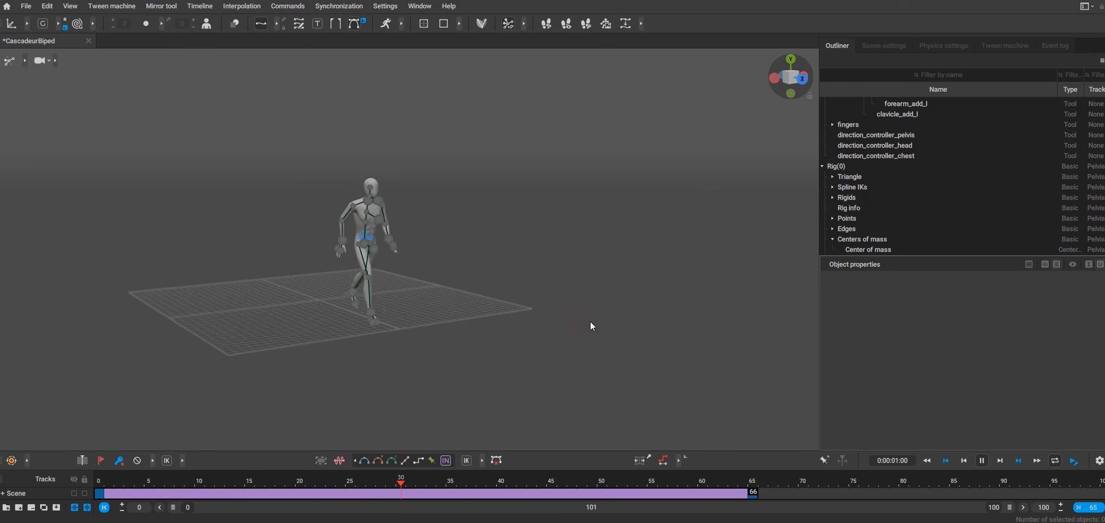
alt+drag(587, 323, 528, 336)
scroll(508, 331, up, 2)
drag(678, 482, 727, 476)
key(space)
drag(745, 479, 657, 477)
Move the animation's end key to frame 50 and play the shortened animation from the first frame
click(753, 494)
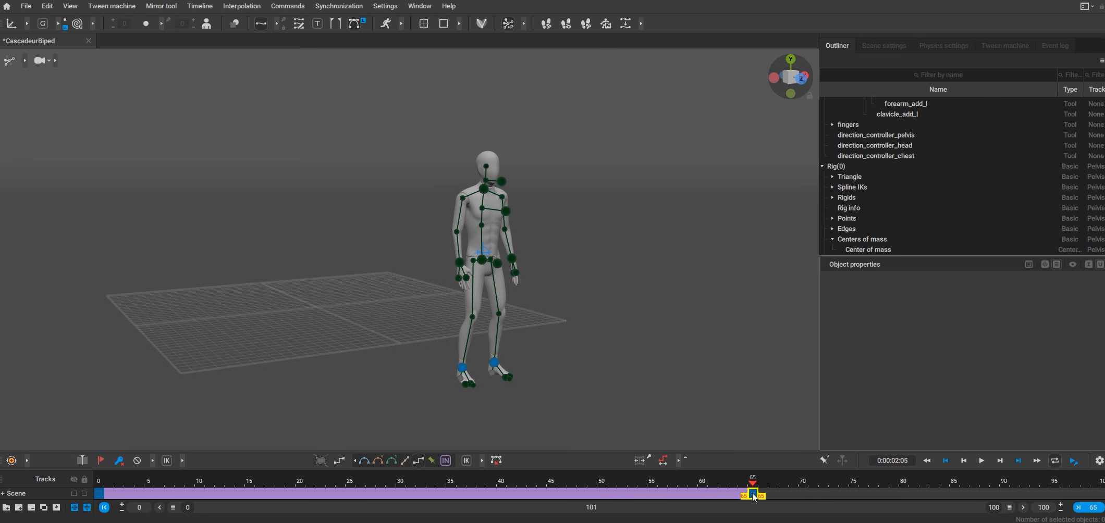
drag(753, 497, 609, 494)
key(Home)
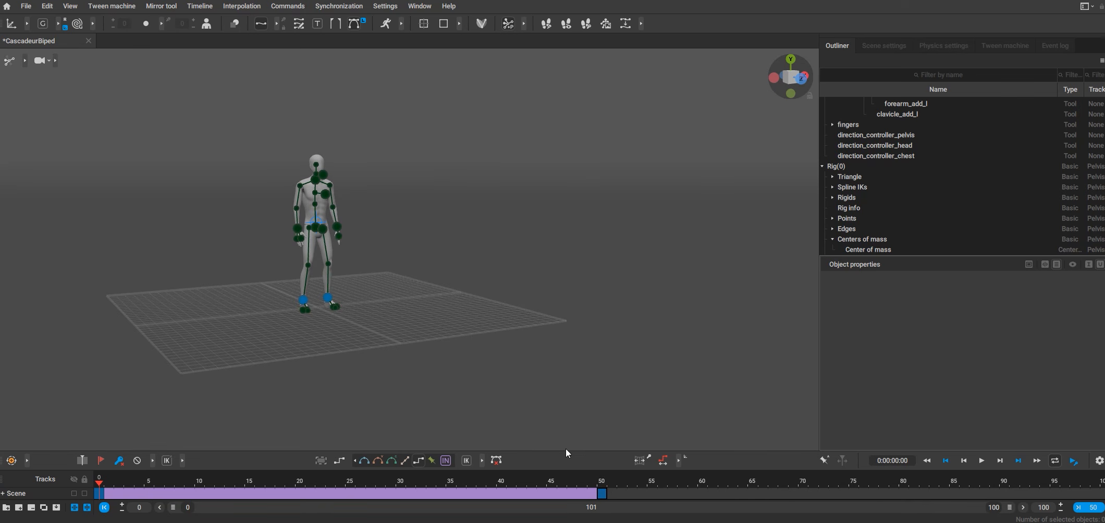
click(983, 462)
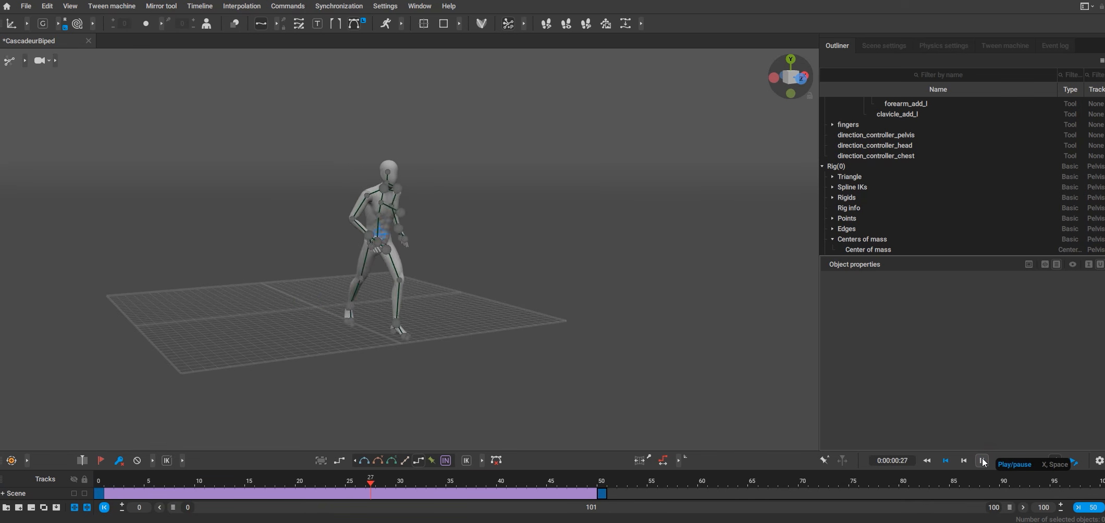
key(space)
Move the animation's end key to frame 80
drag(604, 493, 907, 493)
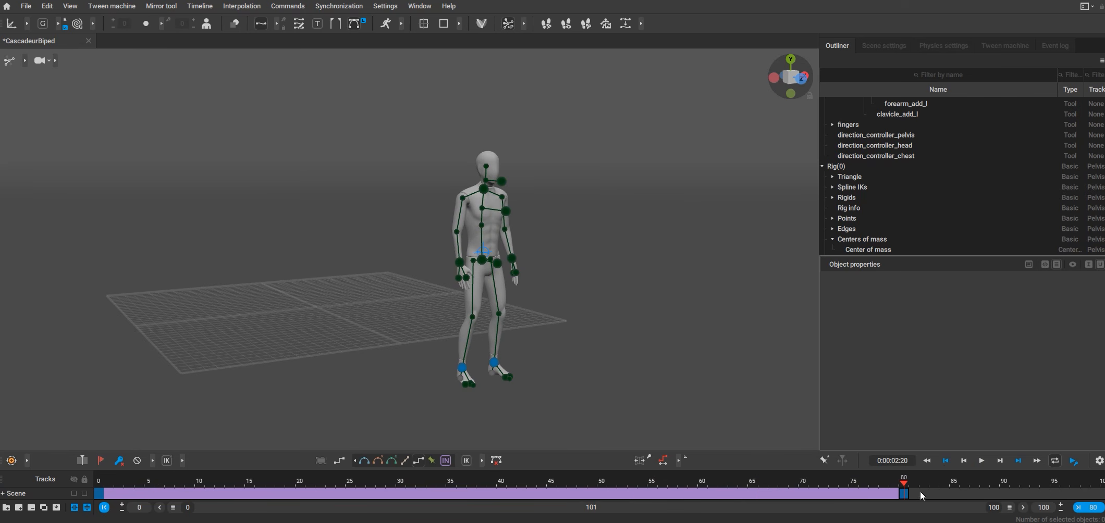
Play the 80-frame walk animation and replay it from the start
click(982, 462)
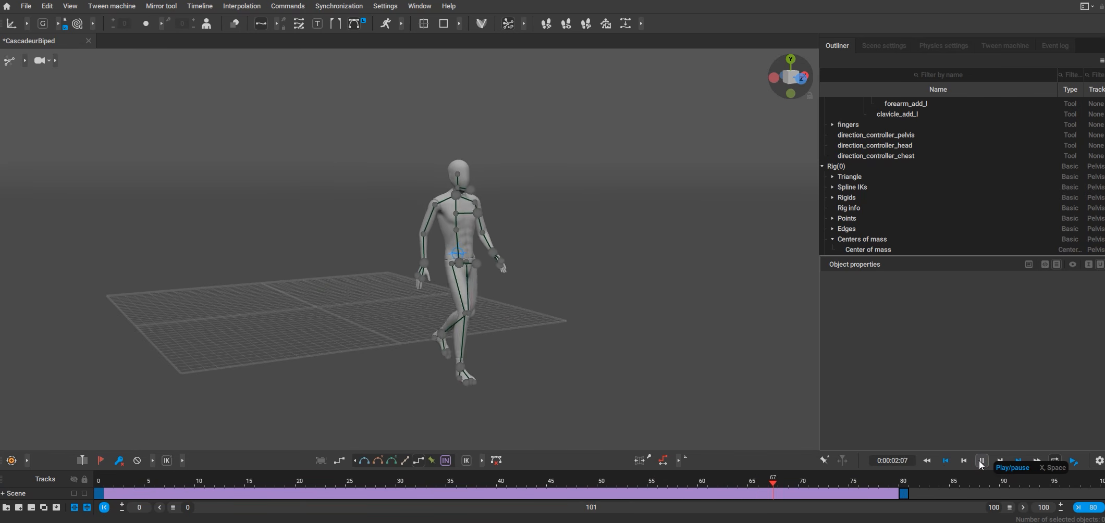
click(979, 462)
click(979, 461)
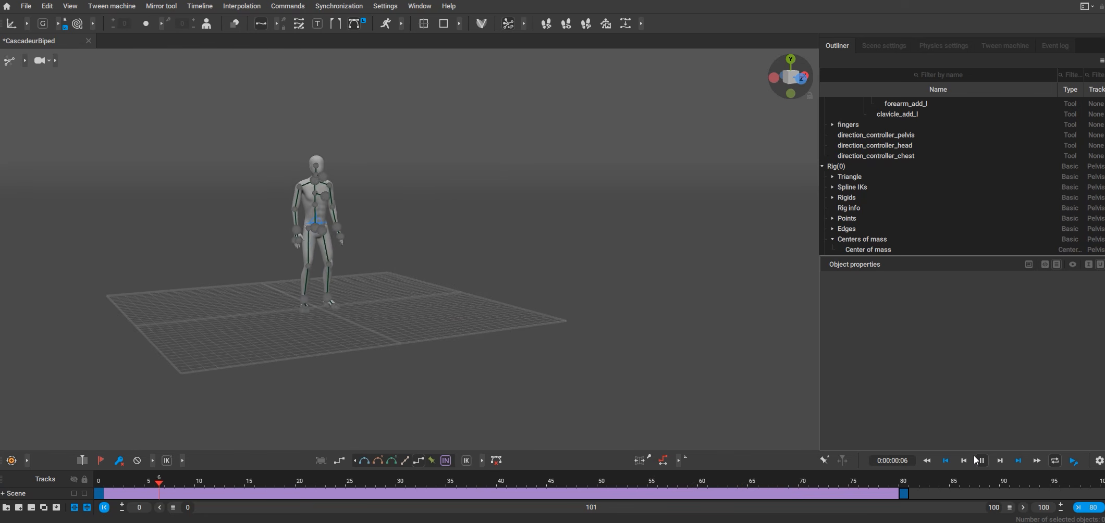
Move the animation's end key to frame 85 and play the lengthened walk
click(907, 495)
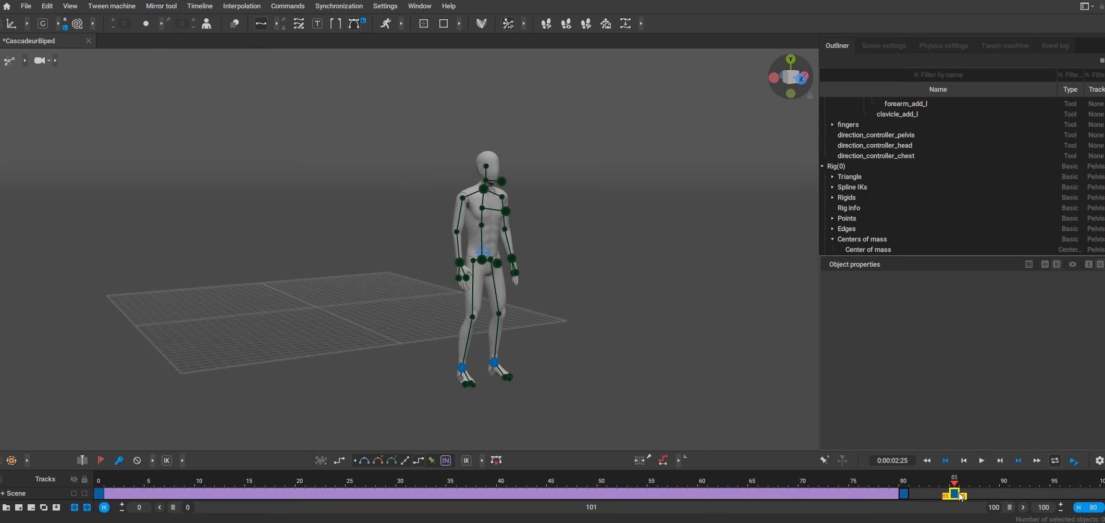
drag(958, 499, 957, 500)
click(981, 461)
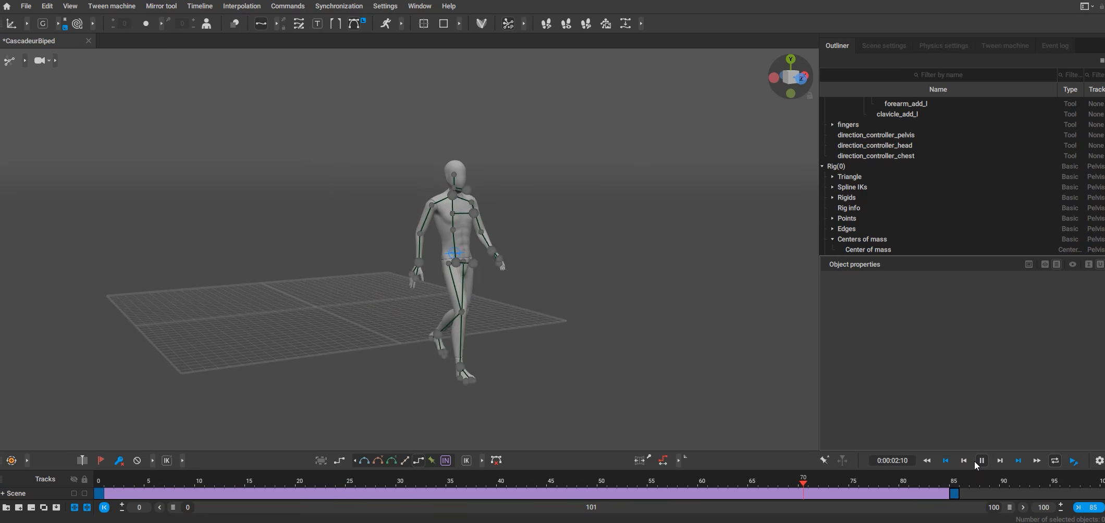
scroll(530, 295, up, 2)
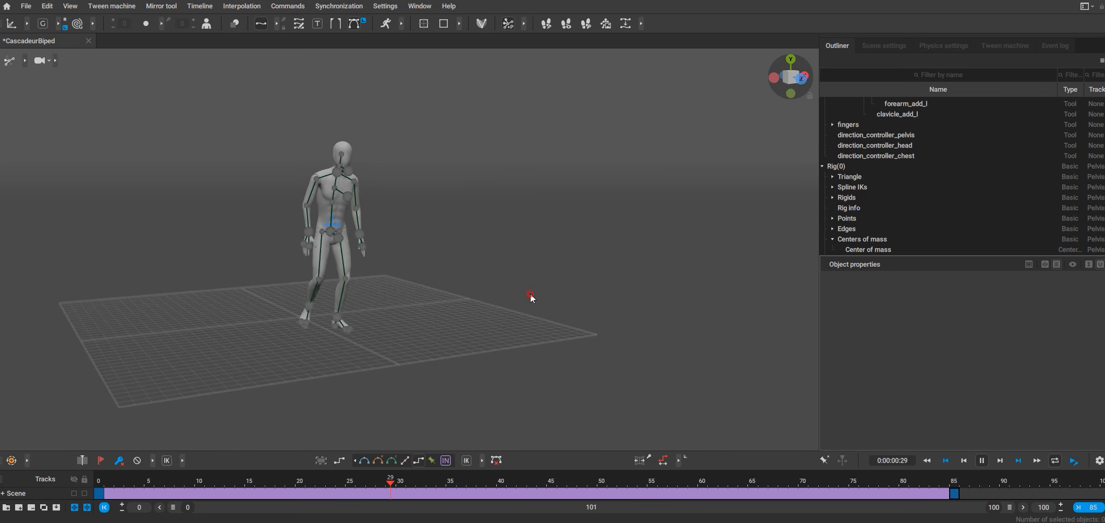
Show only the character mesh without the rig controls, review the looping walk, and stop playback
click(24, 60)
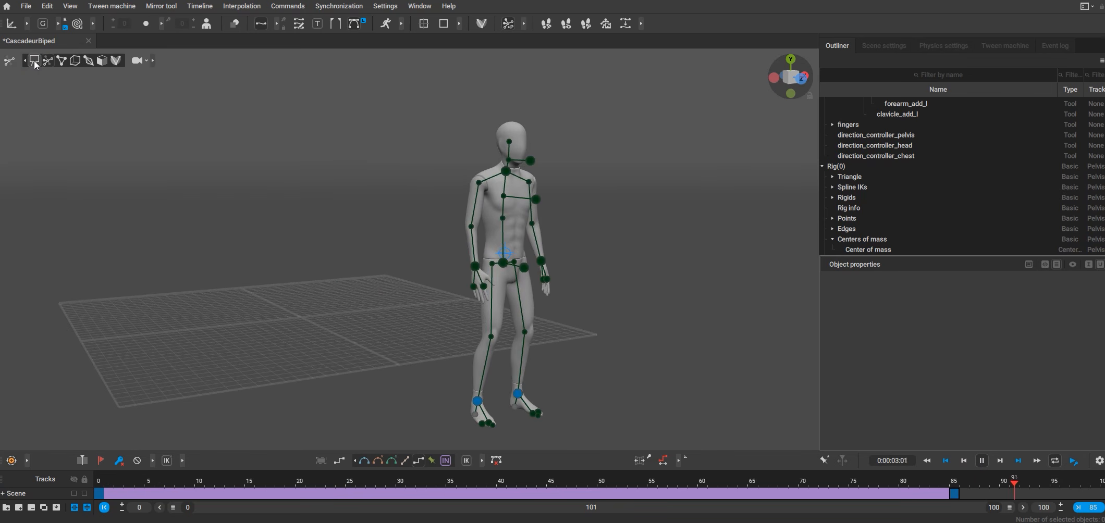
click(34, 59)
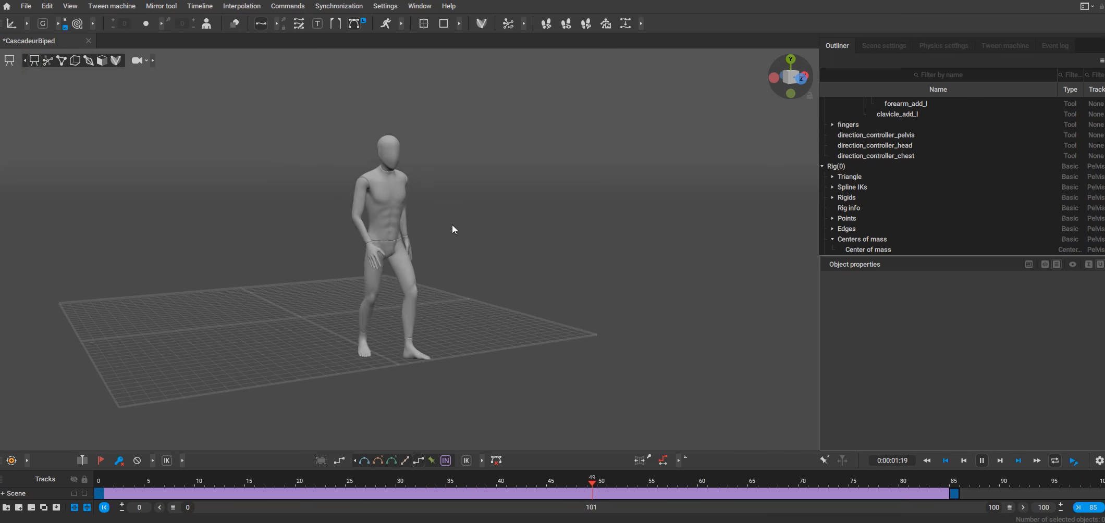
scroll(476, 260, down, 2)
mouse_move(592, 283)
alt+mouse_down()
mouse_move(506, 268)
mouse_move(589, 278)
alt+mouse_up()
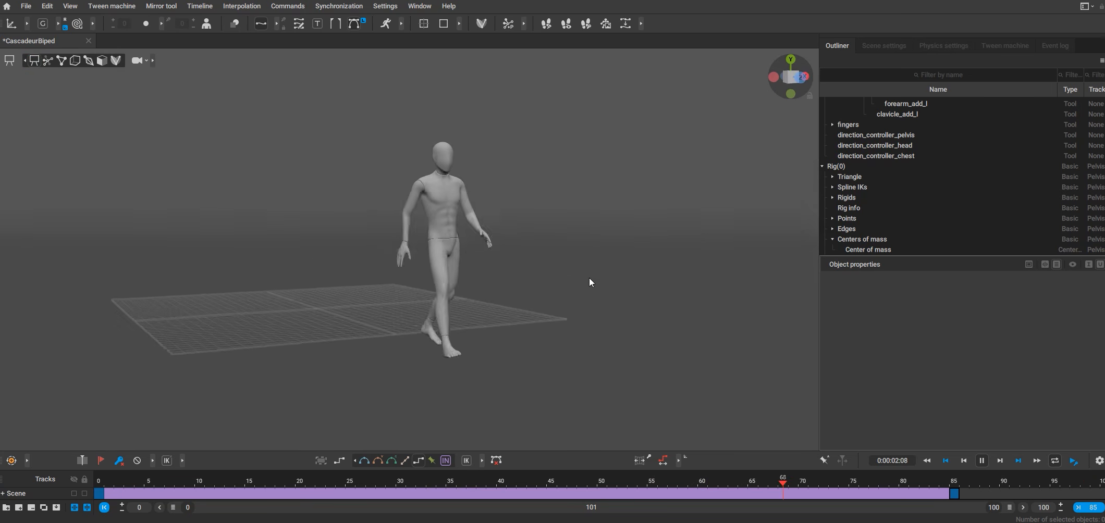
click(980, 461)
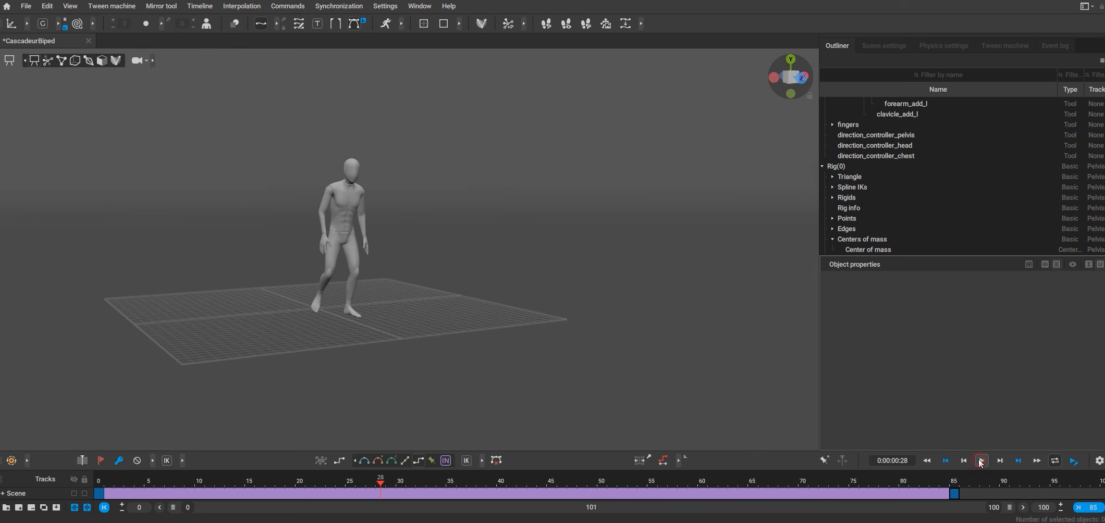
Export the animation as an FBX file named Animtest in D:\ManyCascadeur, using the Animation preset
click(19, 6)
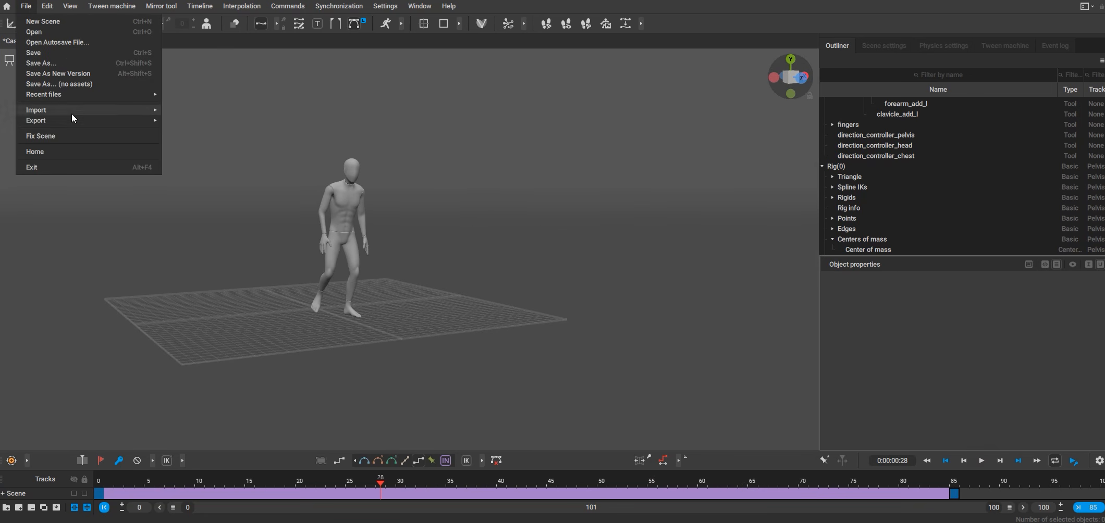
mouse_move(71, 117)
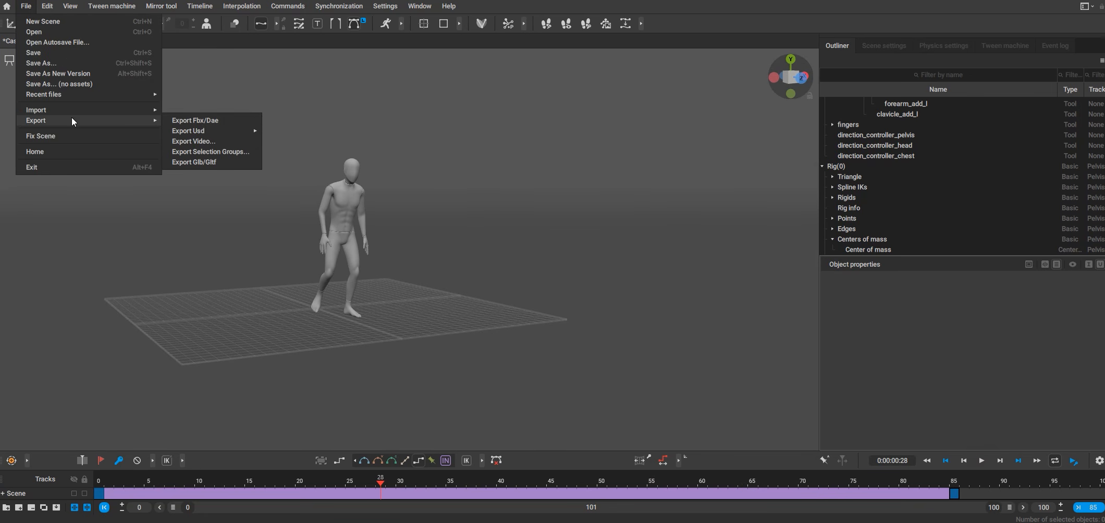
click(212, 122)
drag(963, 158, 619, 87)
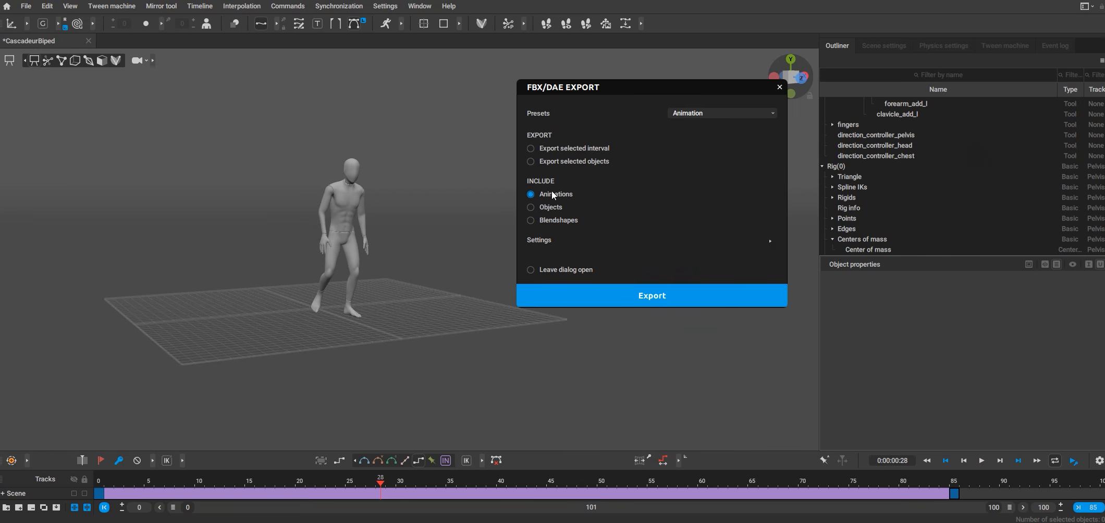
click(648, 294)
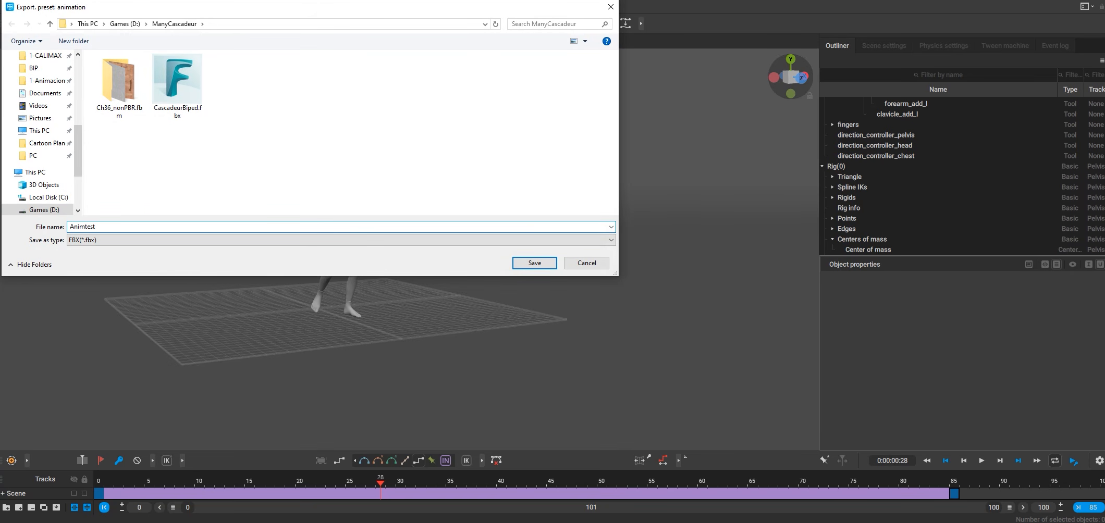
key(Return)
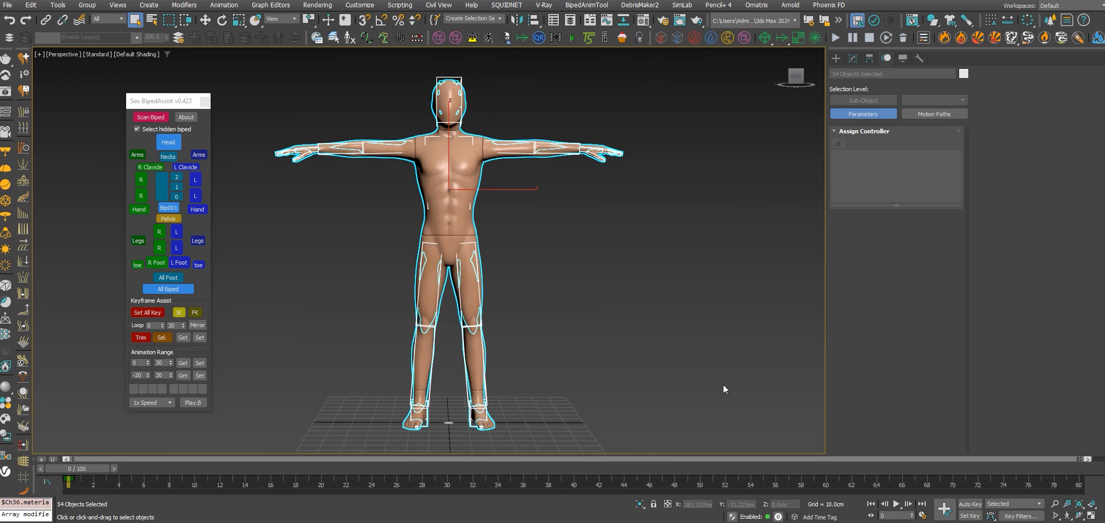
In 3ds Max, clear the selection and import Animtest.fbx from D:\ManyCascadeur onto the biped with the Update animation content option
click(580, 241)
click(6, 5)
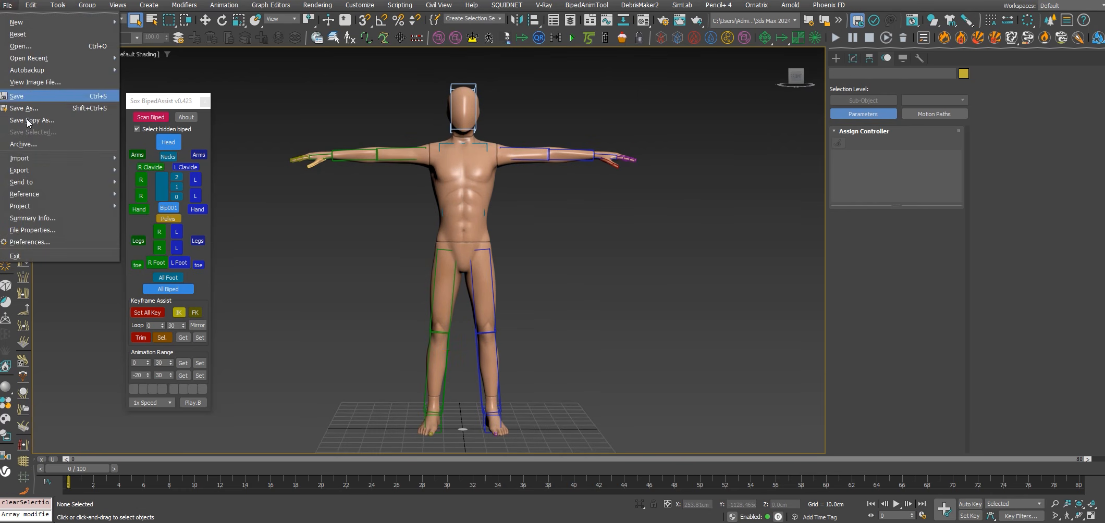
mouse_move(53, 157)
click(151, 157)
text(D:\ManyCascadeur)
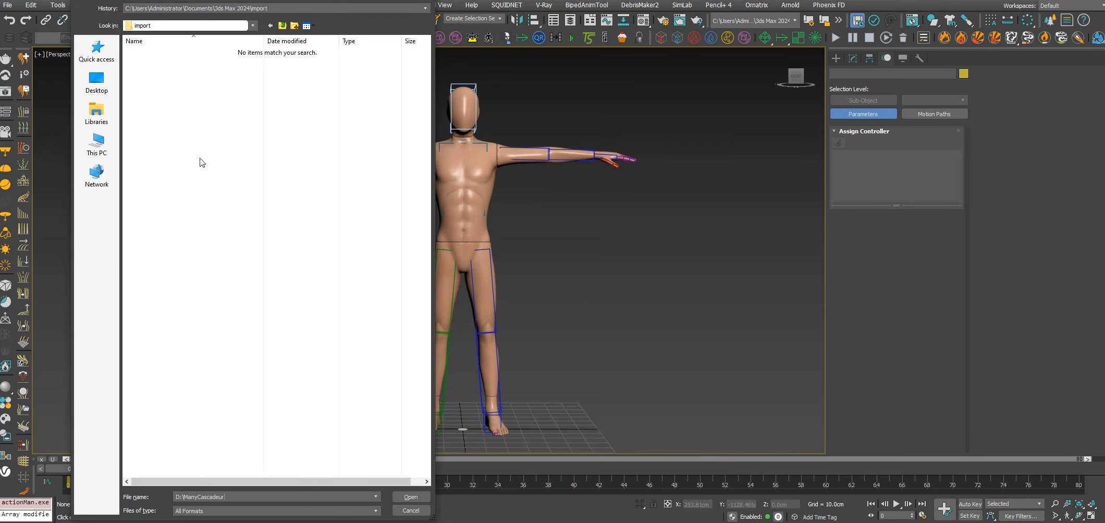
key(Return)
click(213, 85)
double_click(209, 71)
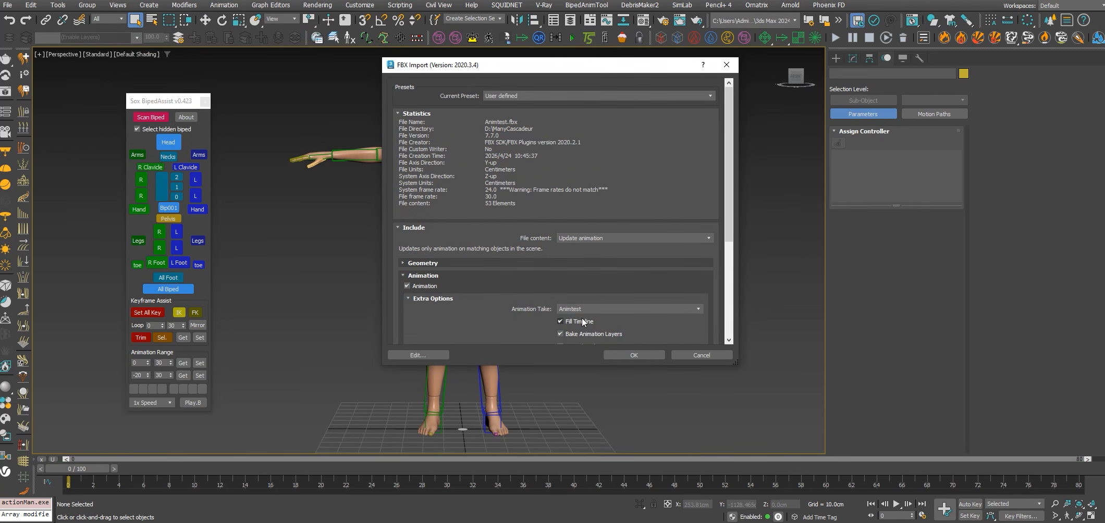
click(634, 355)
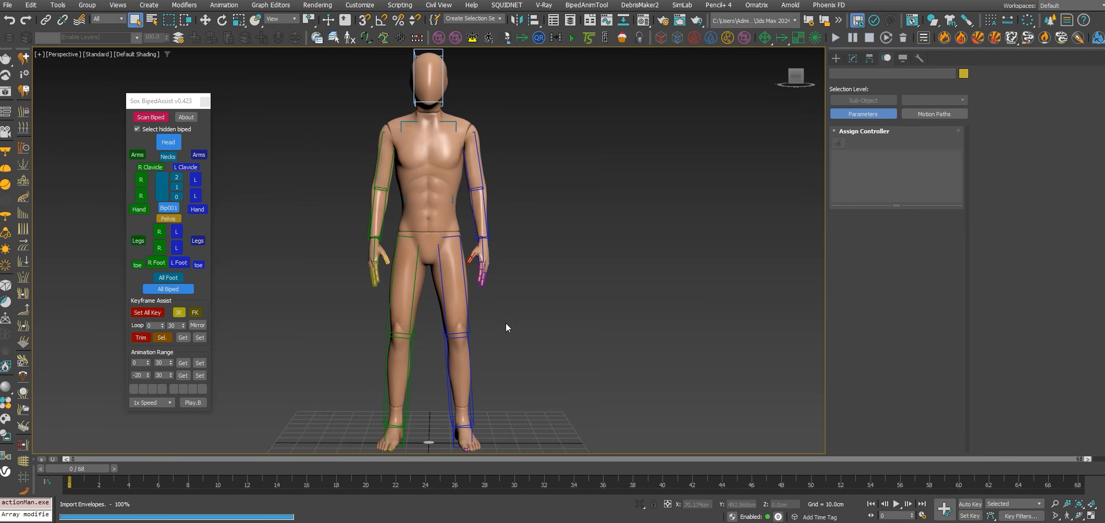
Play and scrub the imported walk on the biped while examining it from several angles, stopping at frame 38
scroll(506, 322, down, 3)
drag(103, 469, 78, 452)
scroll(556, 330, up, 3)
mouse_move(557, 358)
middle_down()
mouse_move(556, 330)
mouse_move(592, 337)
mouse_move(561, 336)
mouse_move(572, 348)
middle_up()
scroll(556, 331, up, 3)
scroll(562, 336, down, 3)
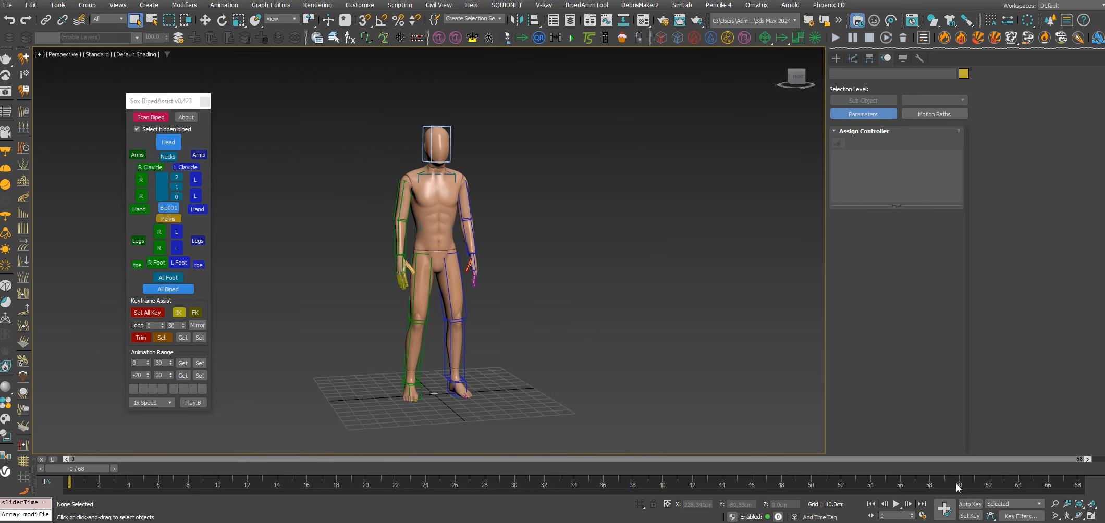
click(895, 504)
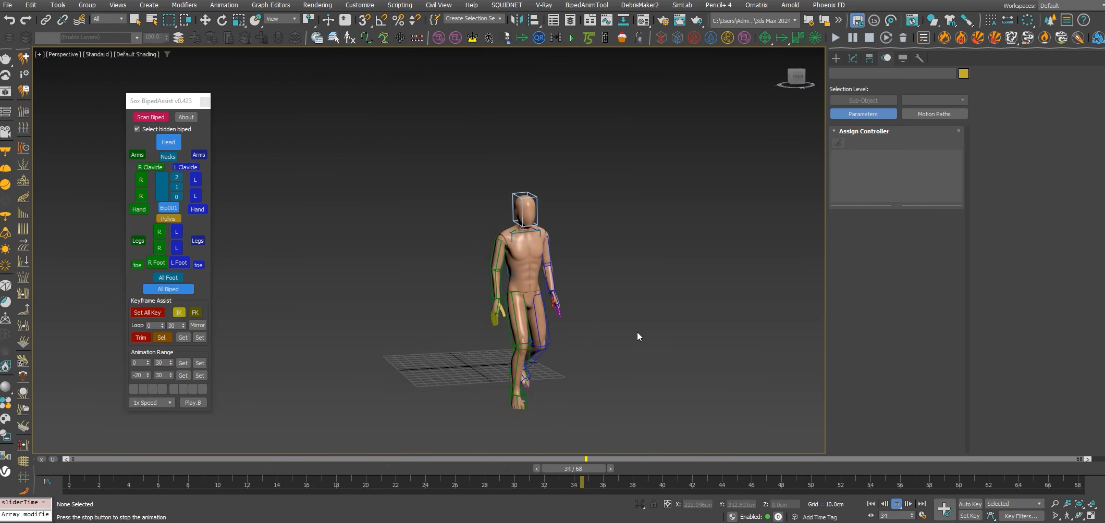
alt+middle_drag(585, 304, 584, 325)
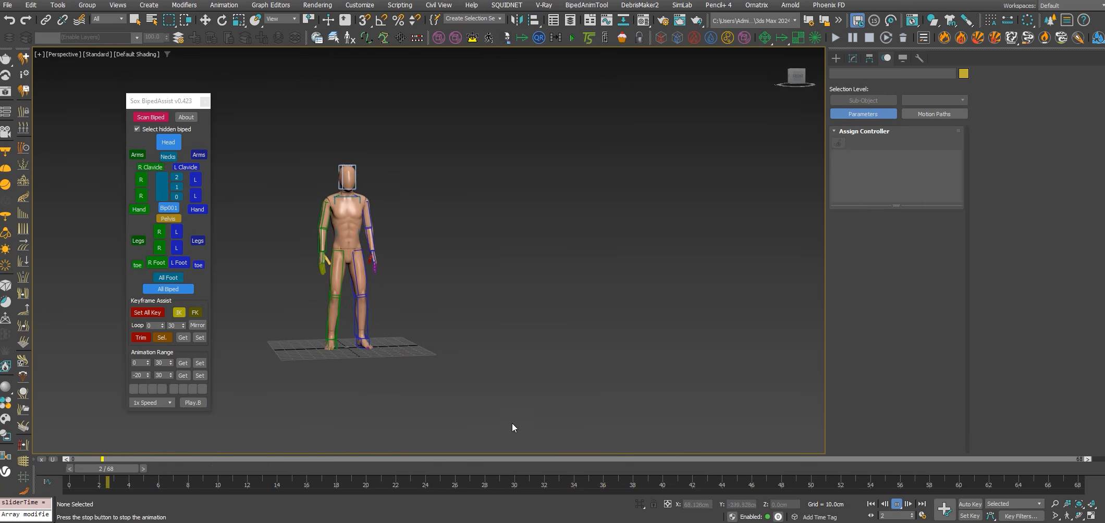
drag(537, 469, 654, 451)
Select the biped's head, create a new biped animation layer, and turn on Auto Key at frame 0
scroll(417, 210, up, 3)
click(376, 142)
middle_drag(439, 225, 463, 190)
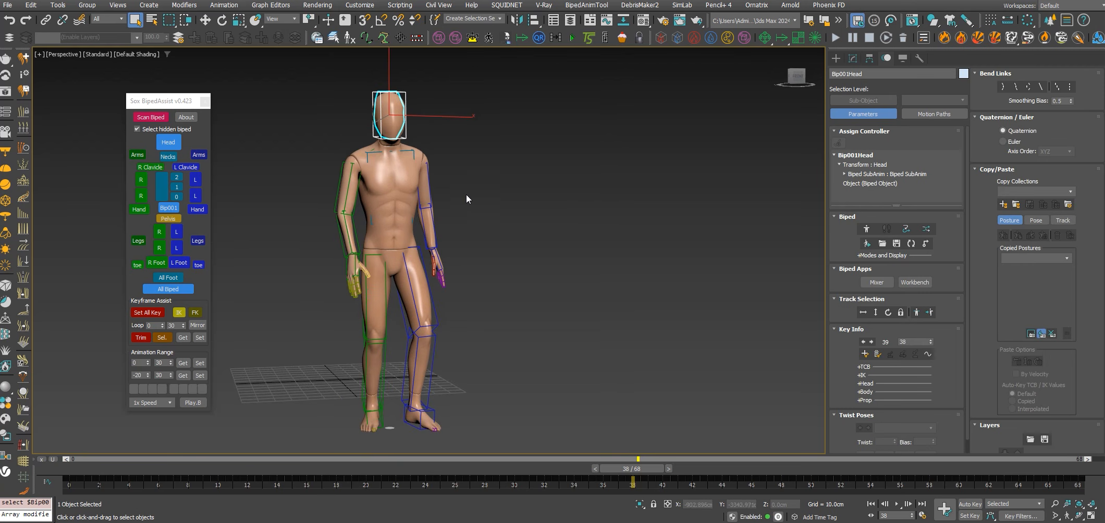
scroll(513, 215, down, 1)
scroll(1068, 315, down, 5)
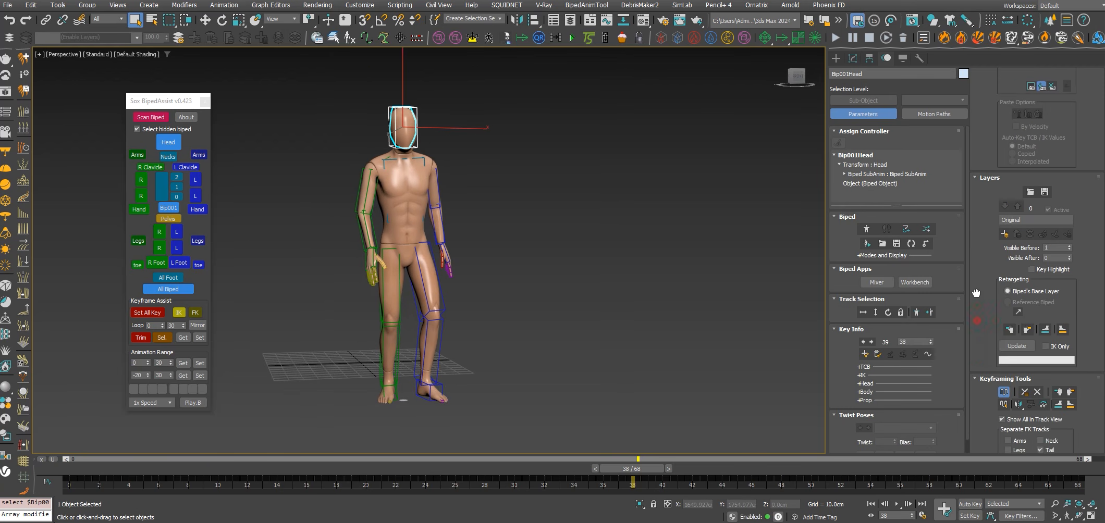
click(1005, 202)
click(968, 504)
click(870, 504)
Select the four fingers of the left hand without the hand and thumb, and rotate them inward into a relaxed curl
scroll(377, 254, up, 5)
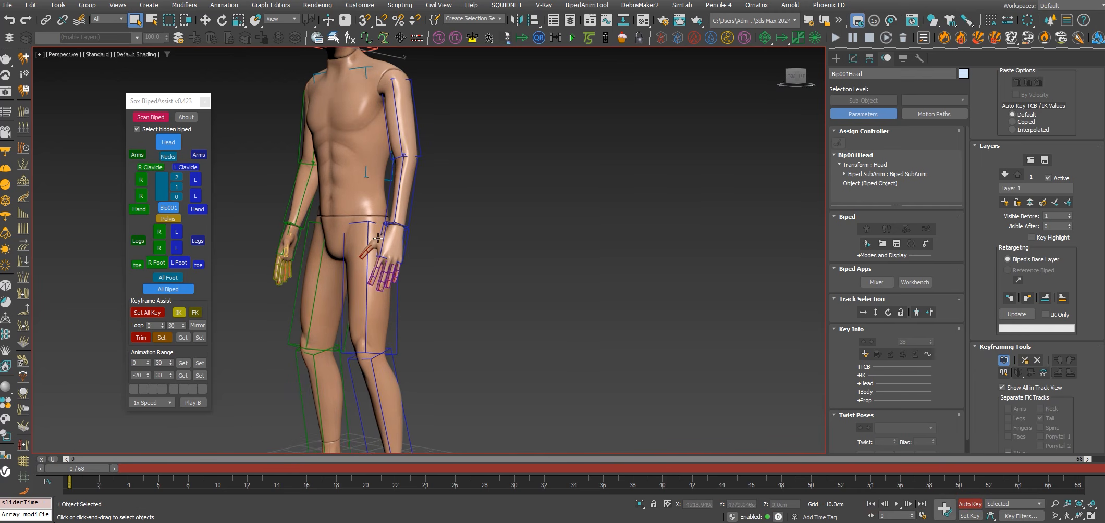
click(375, 241)
scroll(396, 241, up, 5)
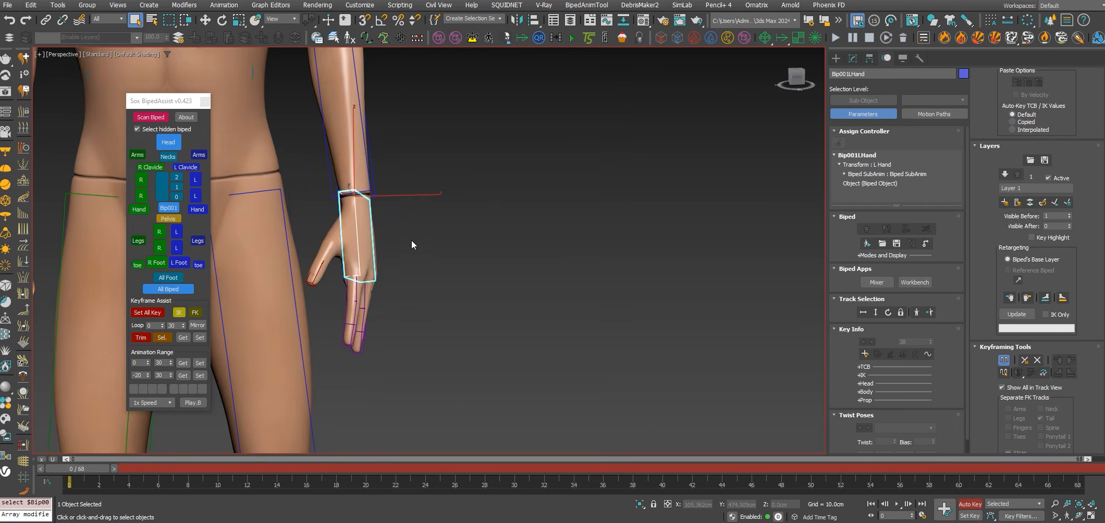
double_click(385, 220)
scroll(387, 221, up, 3)
alt+middle_drag(386, 220, 454, 201)
alt+drag(475, 172, 394, 182)
alt+drag(369, 243, 340, 220)
alt+click(333, 256)
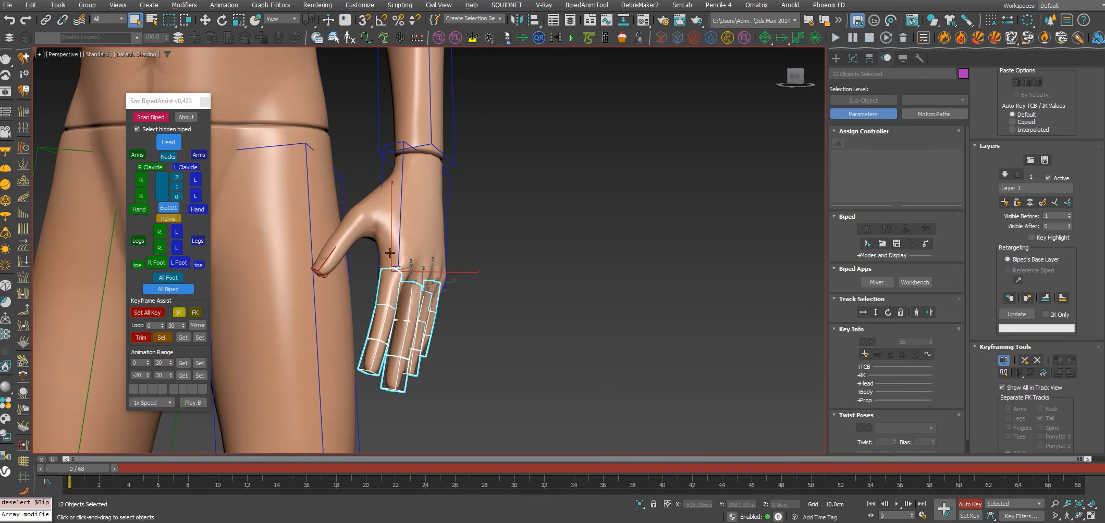
middle_drag(333, 255, 363, 221)
key(e)
drag(480, 216, 483, 234)
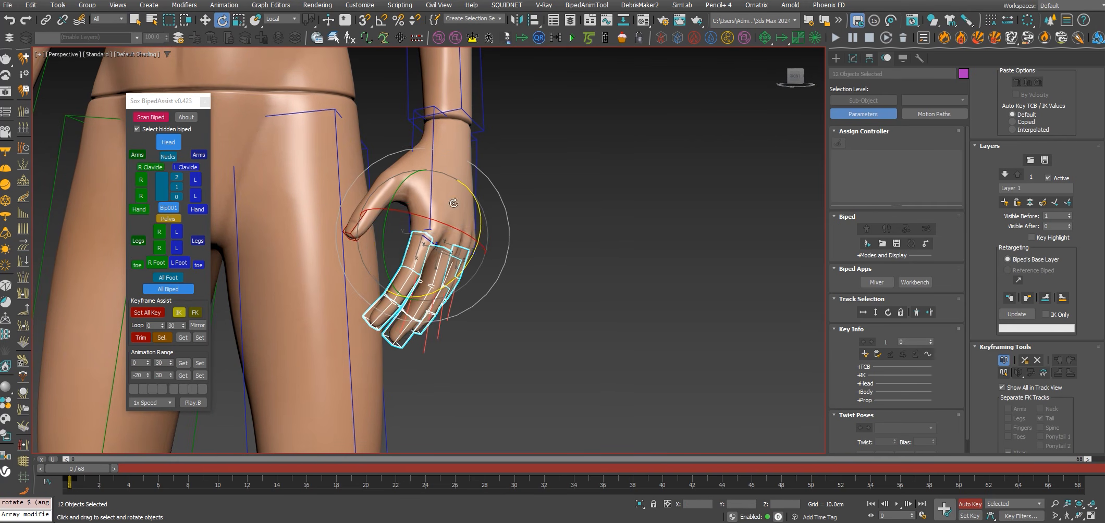
Restrict the selection filter to Bone and rotate the base joint of the left thumb toward the palm
key(w)
click(113, 19)
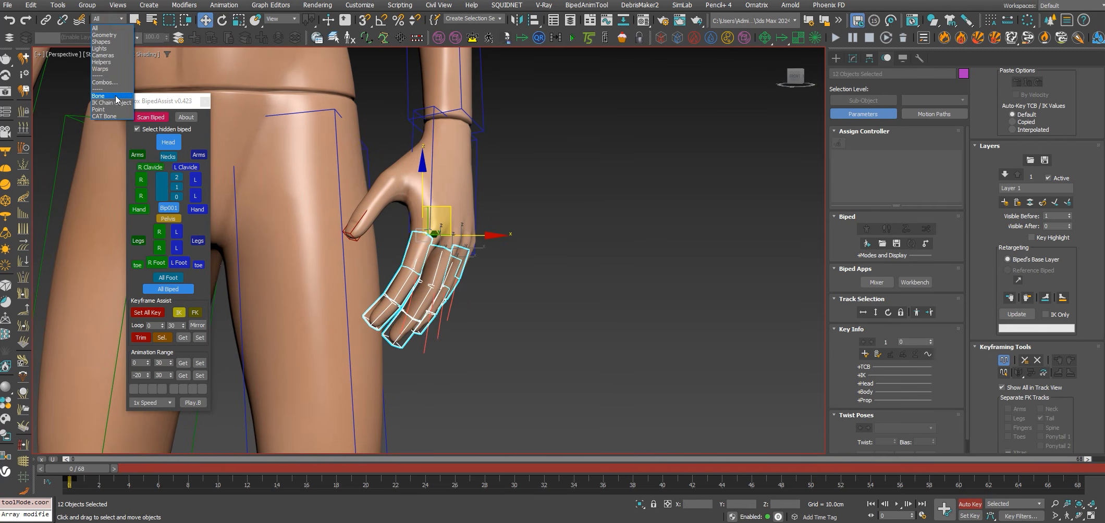
click(98, 96)
click(412, 173)
key(e)
drag(373, 156, 436, 178)
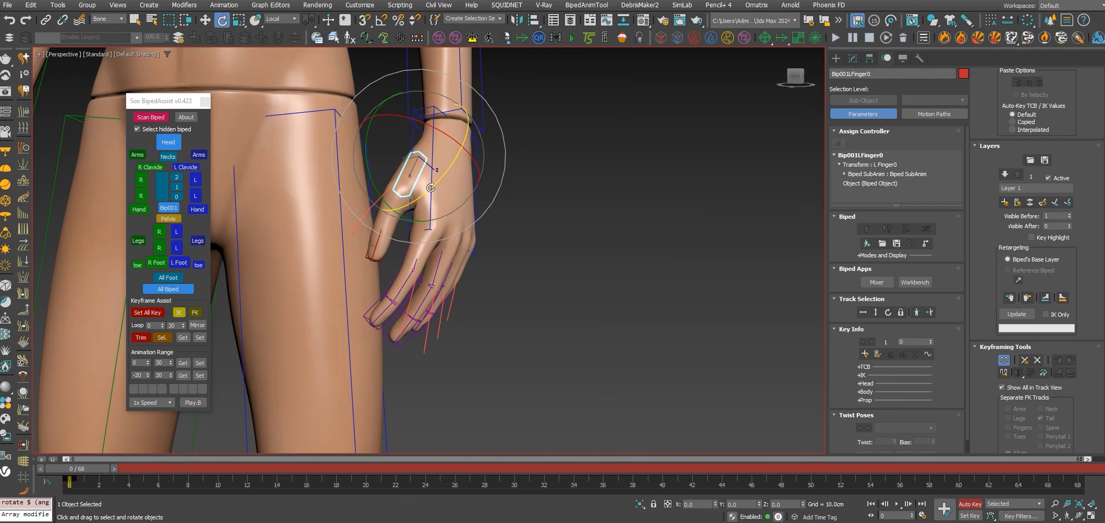
scroll(388, 200, down, 5)
scroll(461, 200, up, 4)
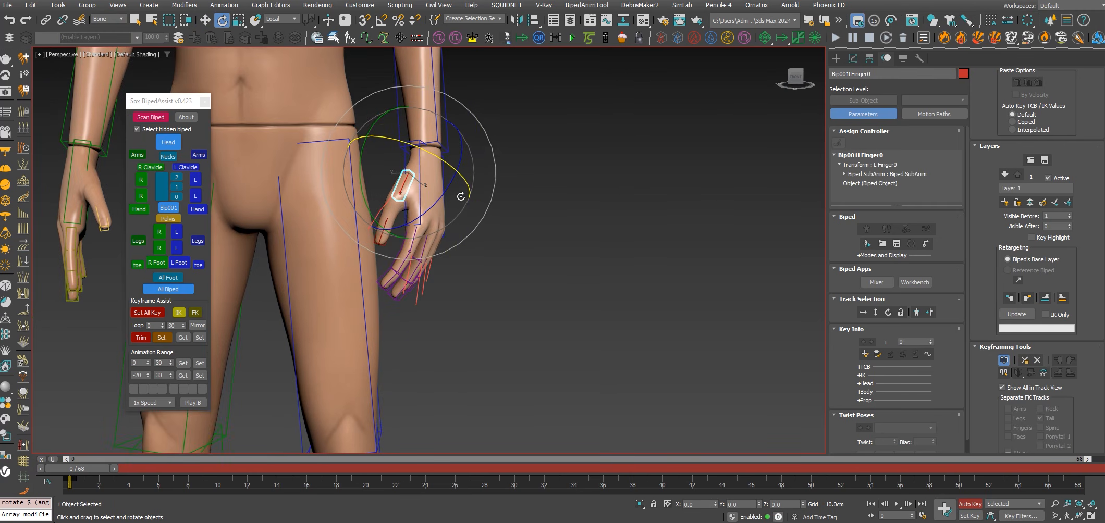
Select all left-hand finger and thumb bones without the hand, and copy their posture into a new copy collection
key(Page_Up)
key(e)
scroll(461, 167, down, 4)
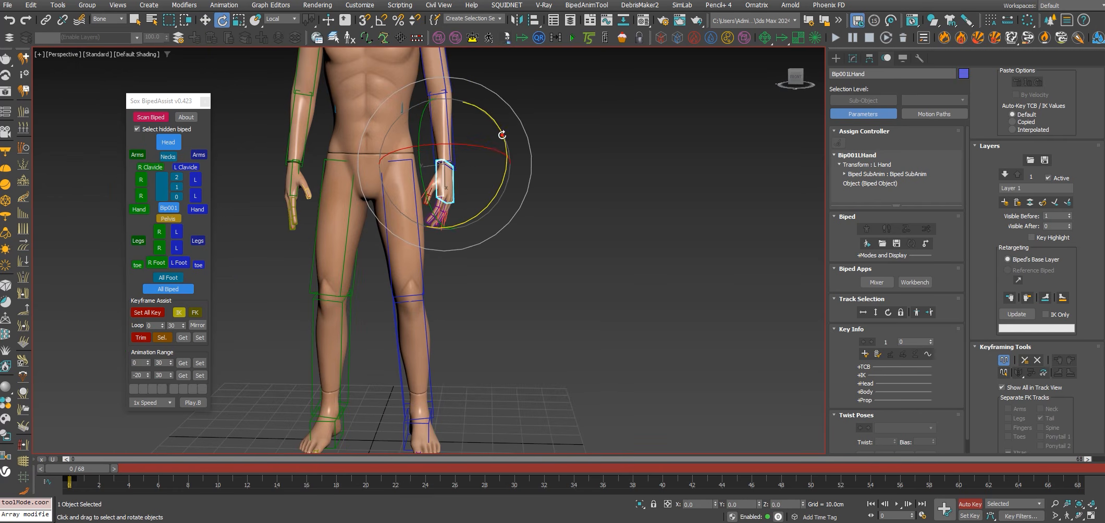
key(w)
alt+middle_drag(488, 154, 576, 171)
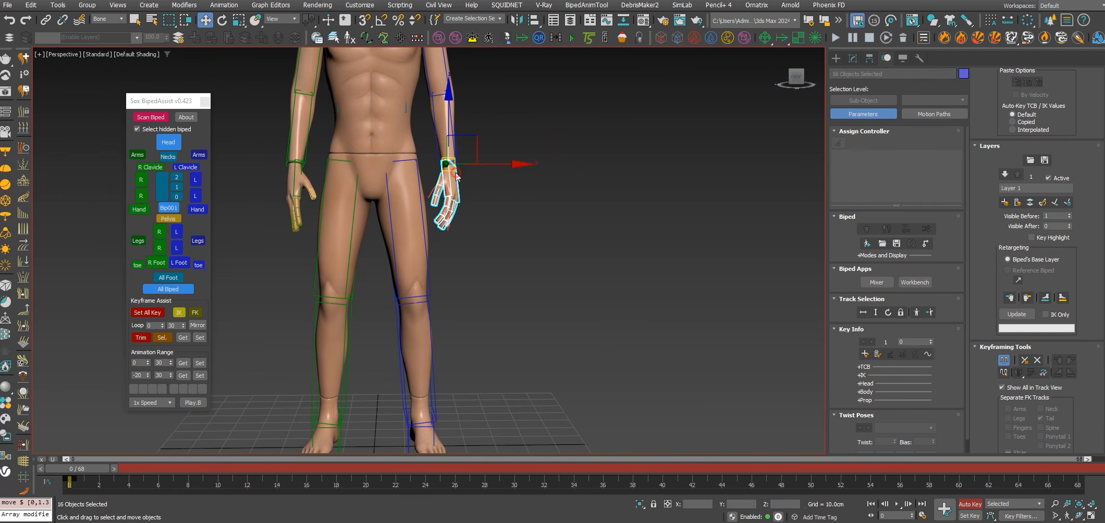
drag(986, 251, 998, 311)
drag(992, 109, 989, 339)
drag(988, 136, 989, 187)
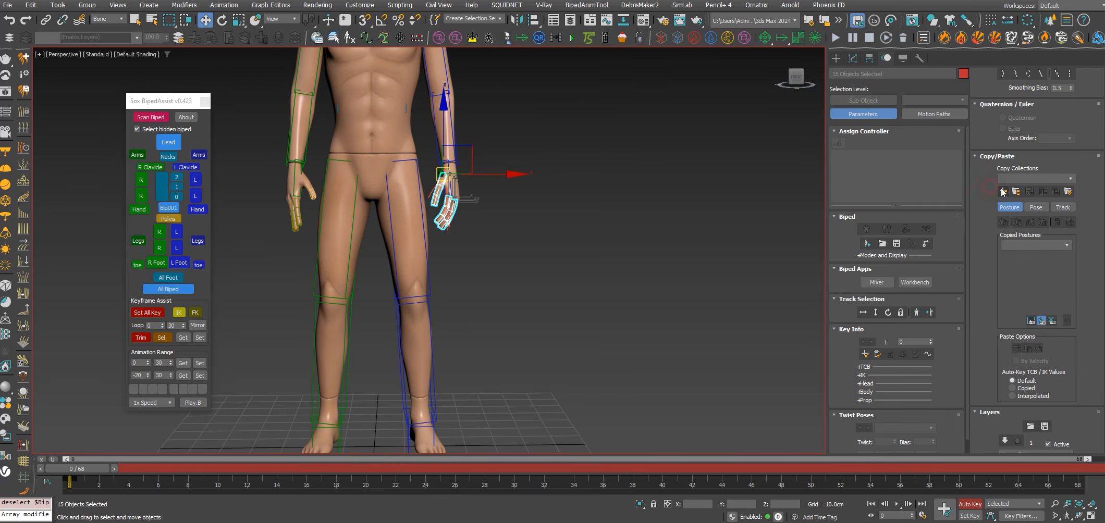
scroll(531, 201, down, 5)
middle_drag(528, 209, 499, 229)
alt+middle_drag(499, 230, 537, 224)
Collapse the biped's animation layer into the original layer
drag(974, 312, 980, 229)
click(1029, 338)
mouse_move(640, 265)
middle_down()
mouse_move(626, 277)
mouse_move(644, 280)
middle_up()
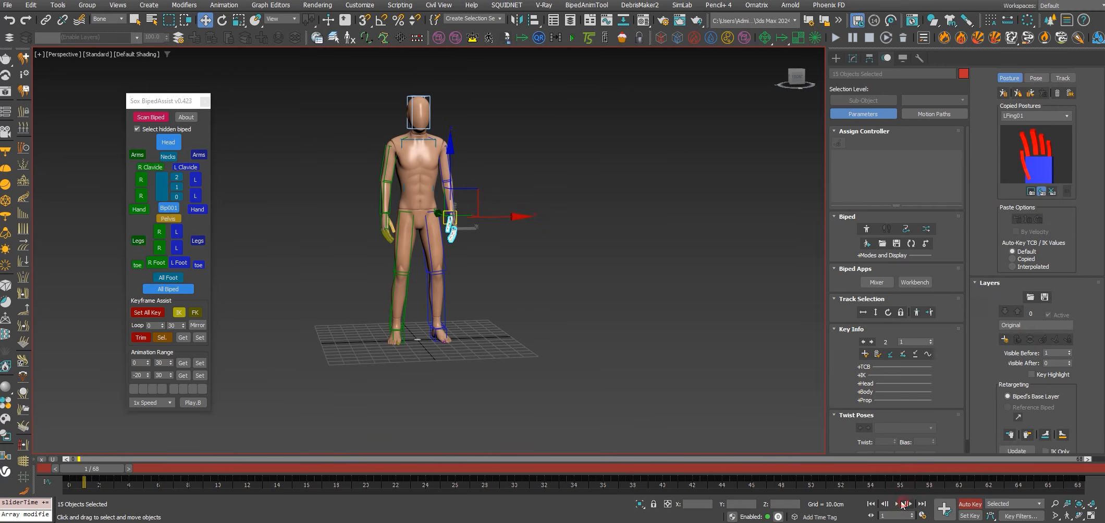
Play and scrub the animation with the adjusted fingers, return to frame 0, and clear the selection
middle_drag(581, 333, 494, 280)
alt+middle_drag(662, 287, 635, 287)
click(836, 58)
middle_drag(656, 213, 550, 207)
click(506, 469)
drag(507, 468, 1, 380)
key(w)
click(564, 329)
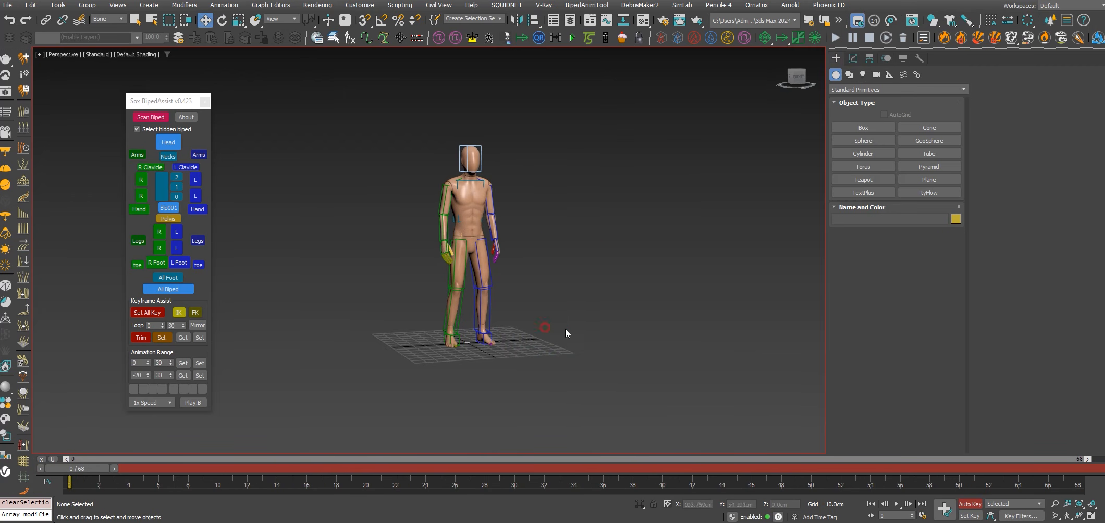
Replay the finished biped walk, scrub through it, and stop at frame 38 to inspect the pose from another angle
middle_drag(588, 332, 573, 332)
middle_drag(732, 362, 626, 330)
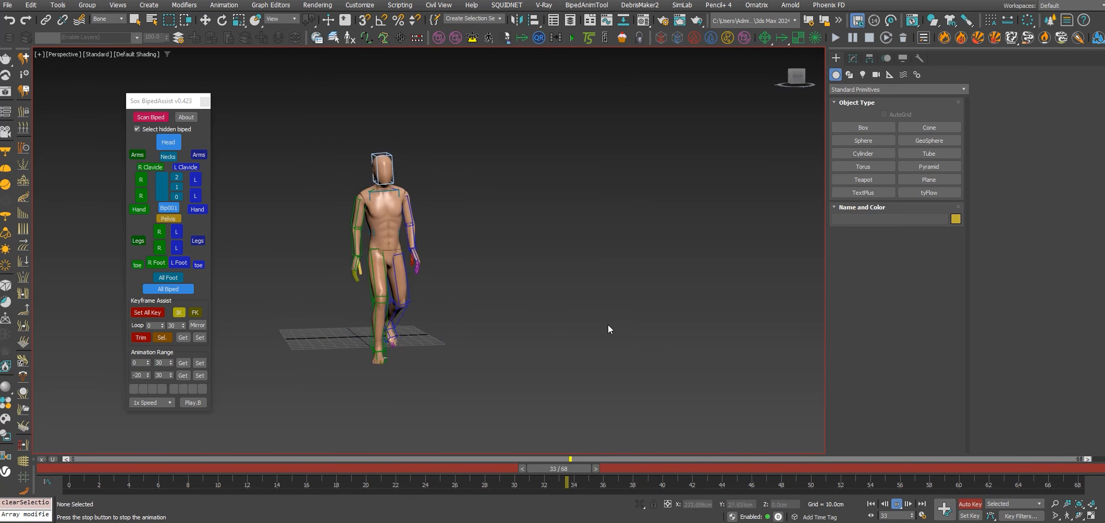
drag(581, 464, 415, 463)
drag(635, 407, 639, 400)
alt+middle_drag(698, 308, 667, 318)
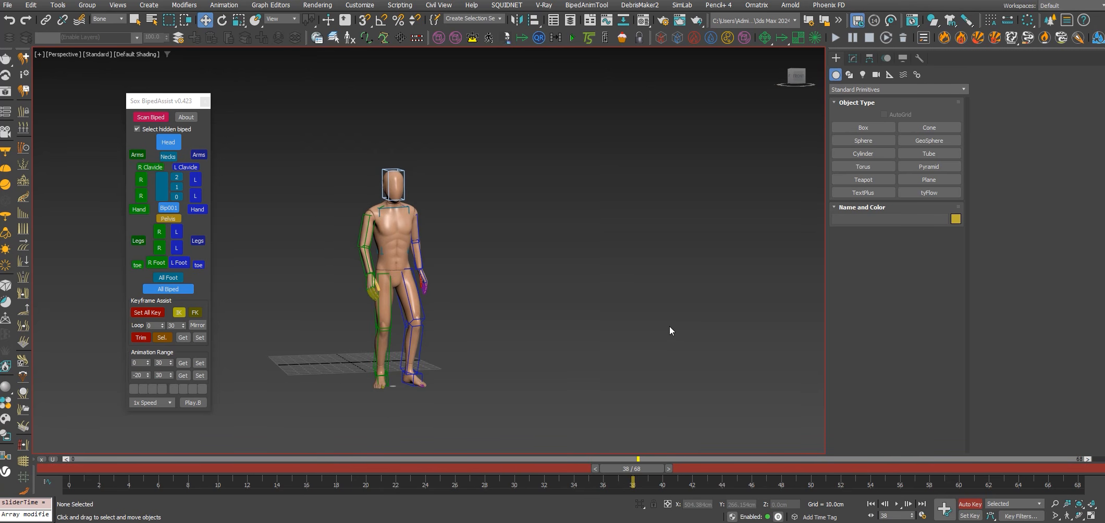